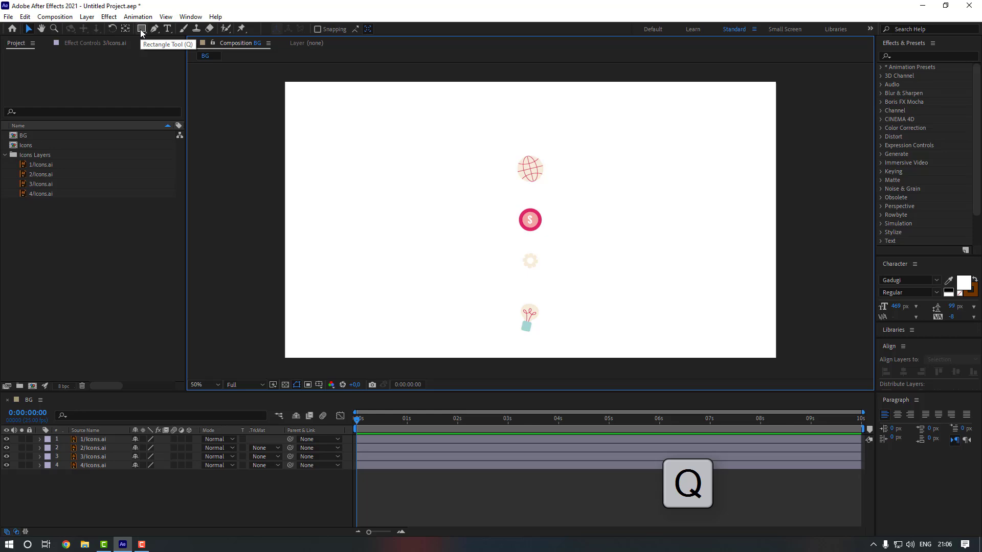
# Draw a full-width horizontal rectangle across the middle of the composition and centre it horizontally and vertically.
pyautogui.press('q')
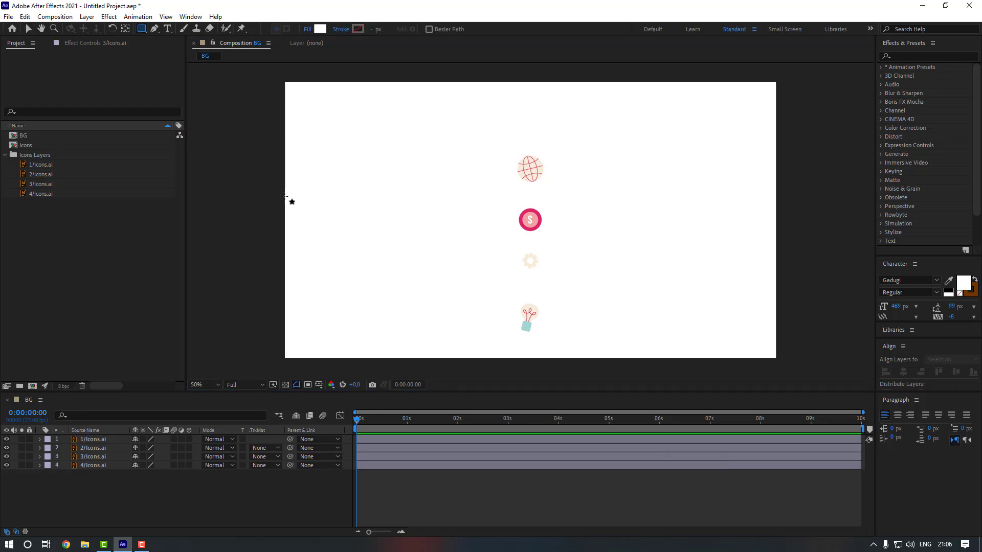
pyautogui.moveTo(285, 197); pyautogui.dragTo(776, 240)
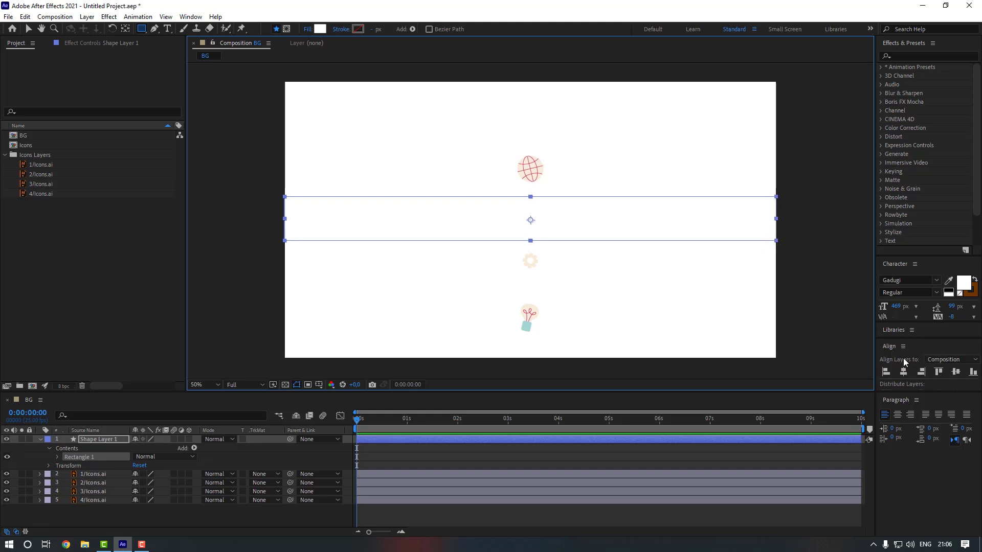
pyautogui.click(904, 372)
pyautogui.click(956, 372)
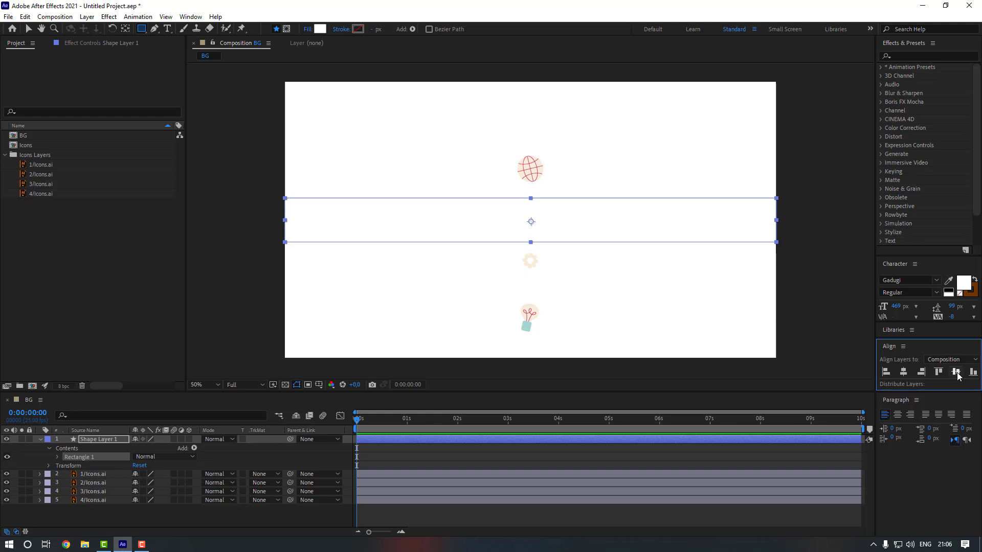
# Move the rectangle's shape layer below all four icon layers in the layer stack.
pyautogui.press('v')
pyautogui.click(281, 215)
pyautogui.moveTo(102, 438); pyautogui.dragTo(108, 515)
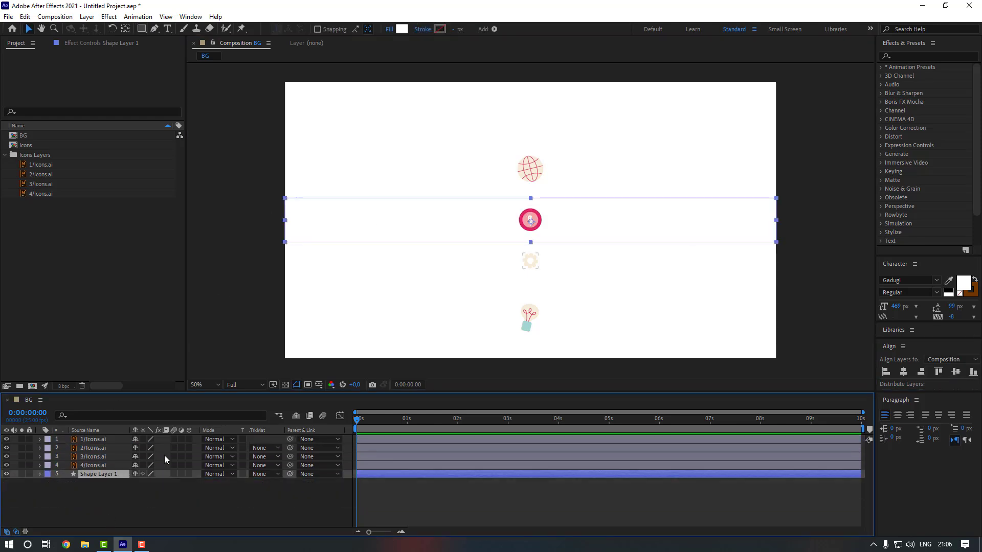
# Set the rectangle's fill colour to the muted red CD5454.
pyautogui.click(401, 29)
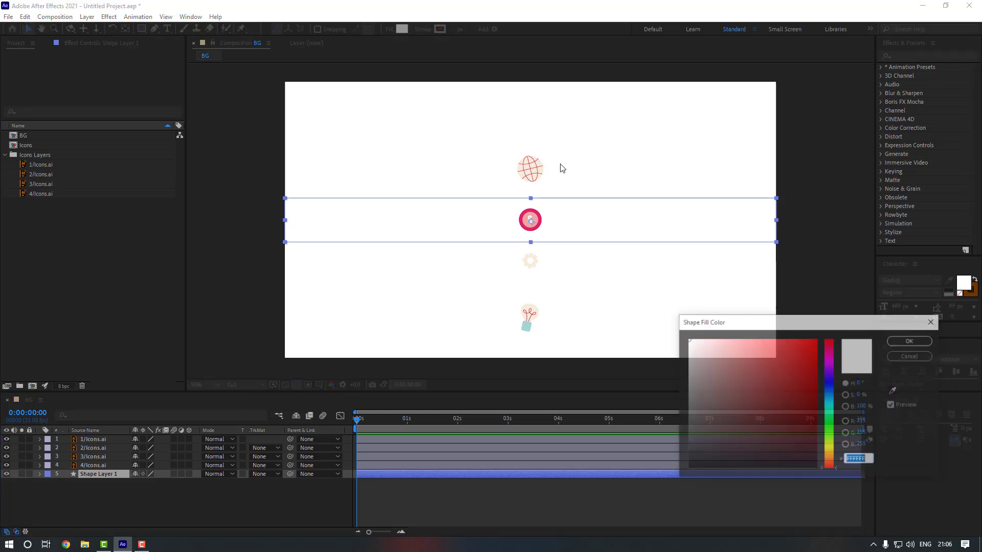
pyautogui.click(749, 338)
pyautogui.moveTo(748, 338)
pyautogui.mouseDown()
pyautogui.moveTo(741, 340)
pyautogui.moveTo(761, 360)
pyautogui.mouseUp()
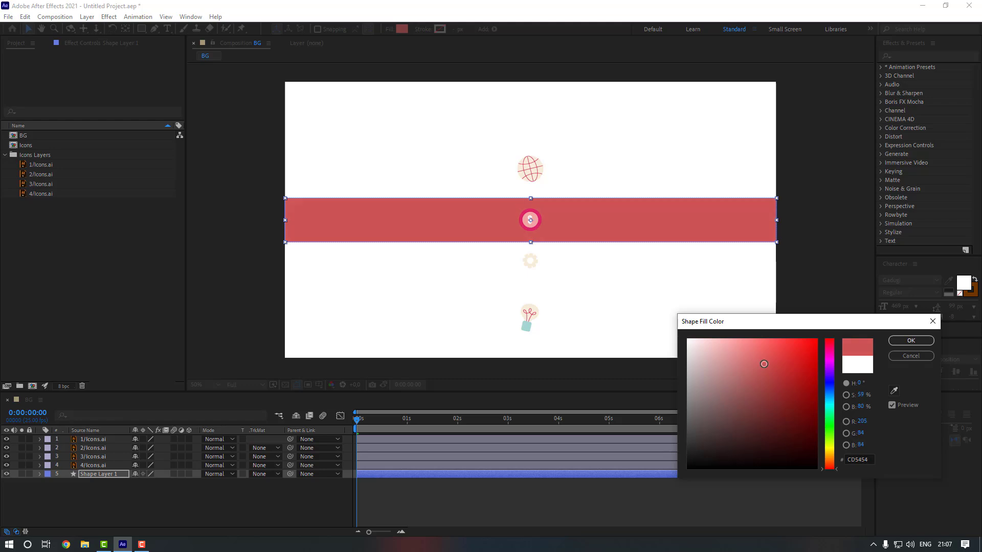
pyautogui.click(902, 343)
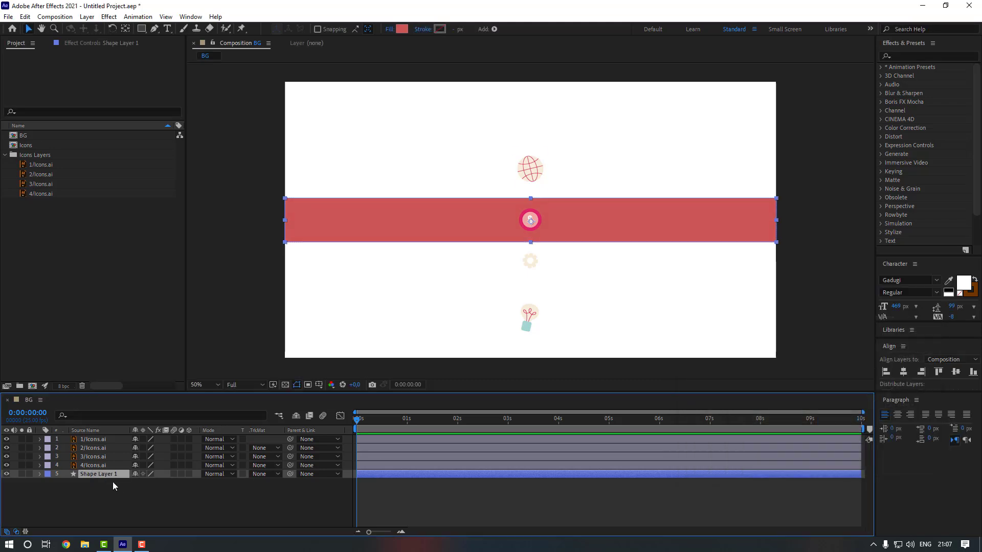
# Duplicate the red stripe and move the copy straight up until it sits just above the globe icon.
pyautogui.hotkey('ctrl', 'd')
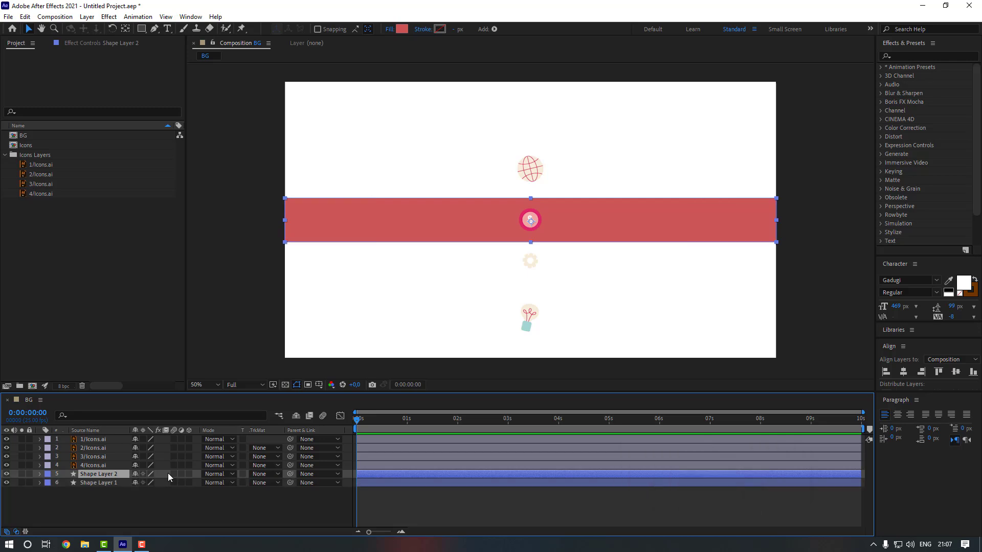
pyautogui.hotkey('shift', 'Up')
pyautogui.hotkey('shift', 'Up')
pyautogui.hotkey('shift', 'Up')
pyautogui.hotkey('shift', 'Up')
pyautogui.hotkey('shift', 'Up')
pyautogui.hotkey('shift', 'Up')
pyautogui.hotkey('shift', 'Up')
pyautogui.hotkey('shift', 'Up')
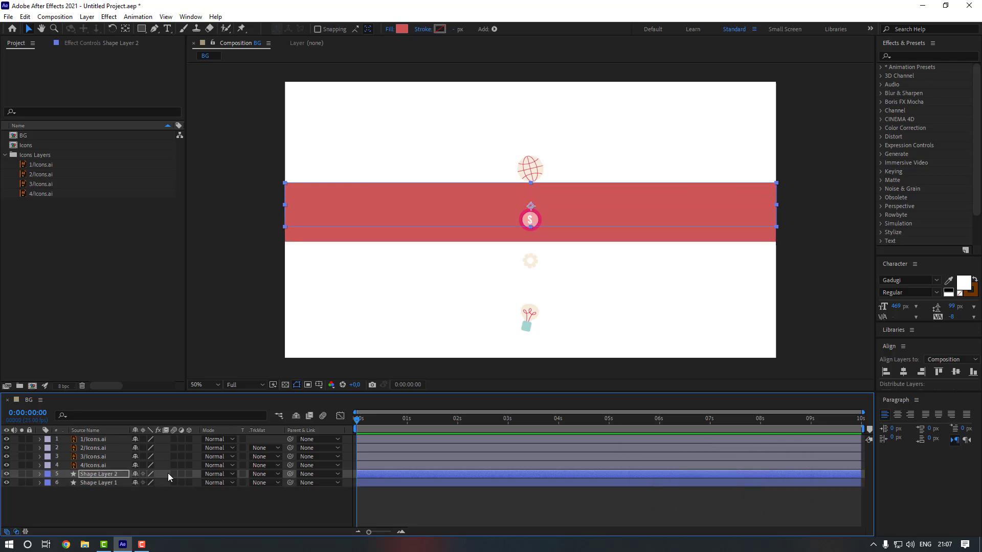
pyautogui.hotkey('shift', 'Up')
pyautogui.hotkey('shift', 'Up')
pyautogui.hotkey('shift', 'Up')
pyautogui.hotkey('shift', 'Up')
pyautogui.hotkey('shift', 'Up')
pyautogui.hotkey('shift', 'Up')
pyautogui.hotkey('shift', 'Up')
pyautogui.hotkey('shift', 'Up')
pyautogui.hotkey('shift', 'Up')
pyautogui.hotkey('shift', 'Up')
pyautogui.hotkey('shift', 'Up')
pyautogui.hotkey('shift', 'Up')
pyautogui.hotkey('shift', 'Up')
pyautogui.hotkey('shift', 'Up')
pyautogui.hotkey('shift', 'Up')
pyautogui.hotkey('shift', 'Up')
pyautogui.hotkey('shift', 'Up')
pyautogui.hotkey('shift', 'Up')
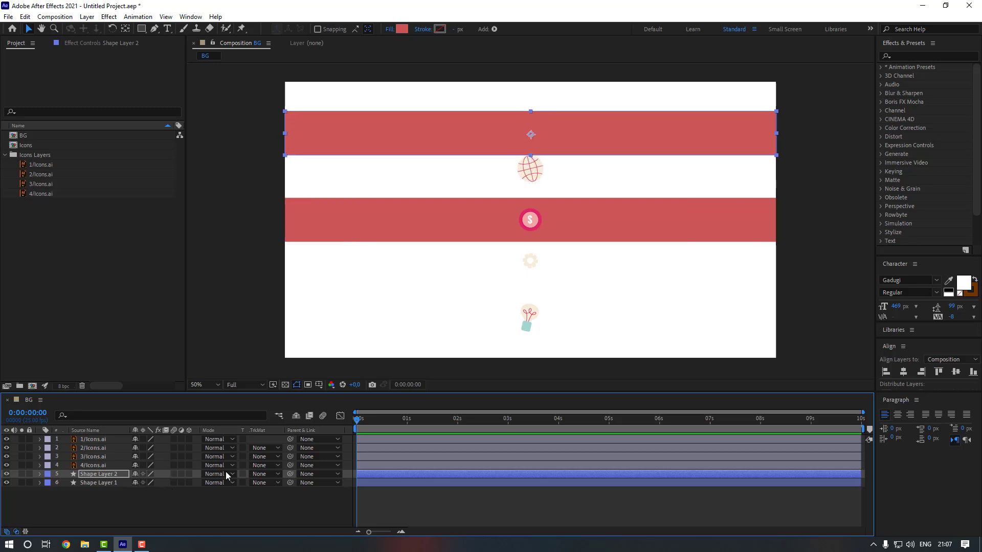
# Duplicate the middle red stripe, move the copy straight down behind the light bulb icon, and deselect it.
pyautogui.click(99, 482)
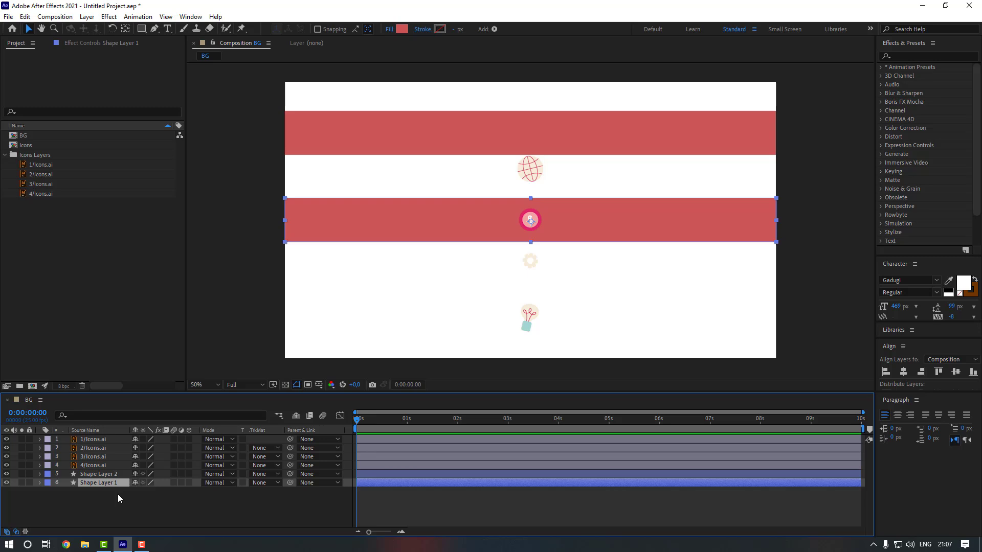
pyautogui.hotkey('ctrl', 'd')
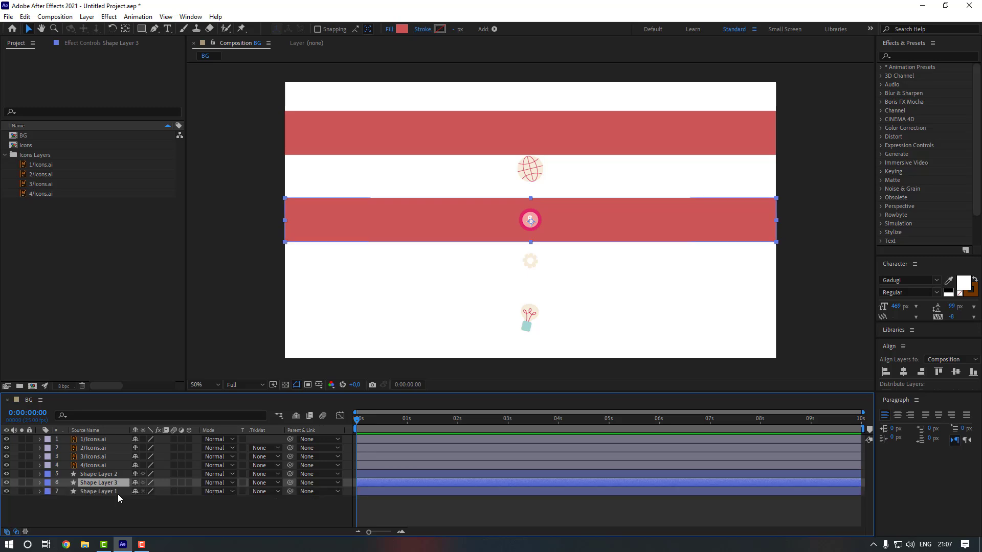
pyautogui.hotkey('shift', 'Down')
pyautogui.hotkey('shift', 'Down')
pyautogui.hotkey('shift', 'Down')
pyautogui.hotkey('shift', 'Down')
pyautogui.hotkey('shift', 'Down')
pyautogui.hotkey('shift', 'Down')
pyautogui.hotkey('shift', 'Down')
pyautogui.hotkey('shift', 'Down')
pyautogui.hotkey('shift', 'Down')
pyautogui.hotkey('shift', 'Down')
pyautogui.hotkey('shift', 'Down')
pyautogui.hotkey('shift', 'Down')
pyautogui.hotkey('shift', 'Down')
pyautogui.hotkey('shift', 'Down')
pyautogui.hotkey('shift', 'Down')
pyautogui.hotkey('shift', 'Down')
pyautogui.hotkey('shift', 'Down')
pyautogui.hotkey('shift', 'Down')
pyautogui.hotkey('shift', 'Down')
pyautogui.hotkey('shift', 'Down')
pyautogui.hotkey('shift', 'Down')
pyautogui.hotkey('shift', 'Down')
pyautogui.hotkey('shift', 'Down')
pyautogui.hotkey('shift', 'Down')
pyautogui.hotkey('shift', 'Down')
pyautogui.hotkey('shift', 'Down')
pyautogui.press('F2')
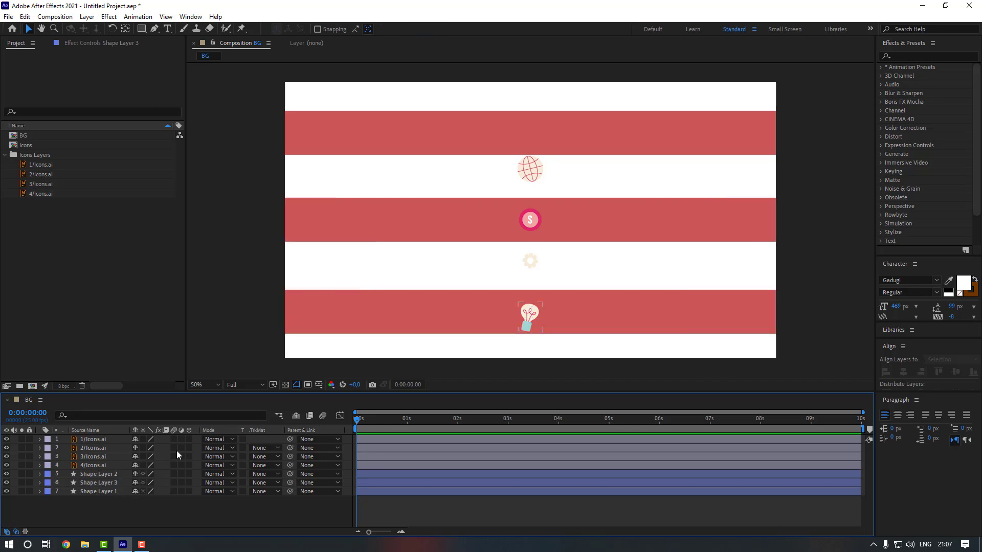
# Nudge the globe icon down to the middle of its white stripe and the light bulb icon slightly up within the lowest red stripe.
pyautogui.click(106, 450)
pyautogui.click(108, 439)
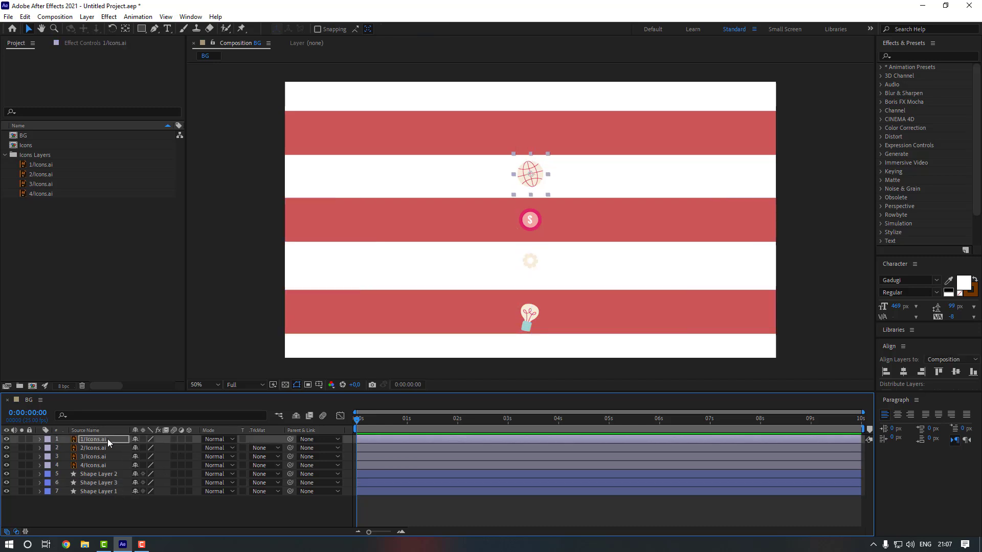
pyautogui.hotkey('shift', 'Down')
pyautogui.press('Up')
pyautogui.press('Up')
pyautogui.press('Up')
pyautogui.press('Up')
pyautogui.click(106, 466)
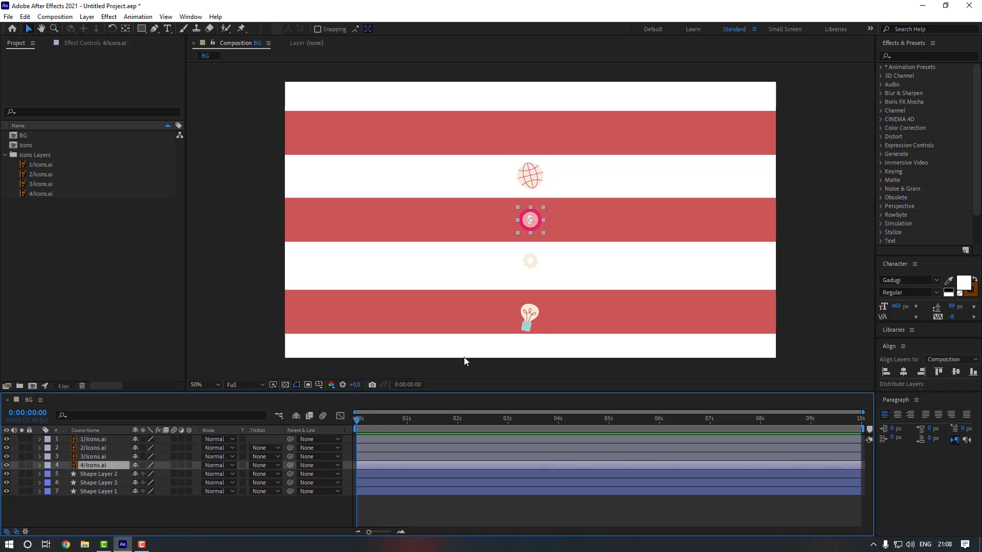
pyautogui.click(530, 312)
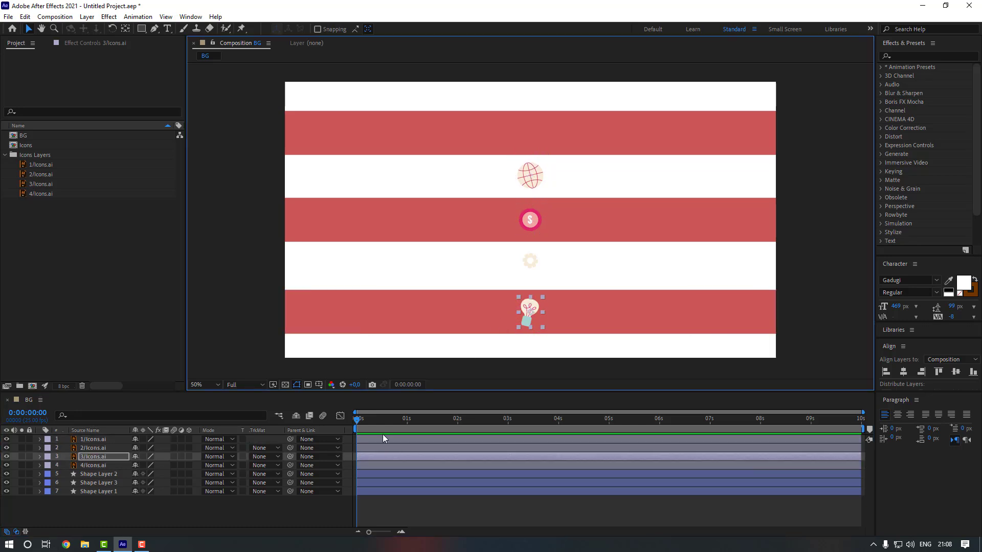
# Scale the gear icon to 142% and nudge it down to the middle of its white stripe.
pyautogui.click(91, 449)
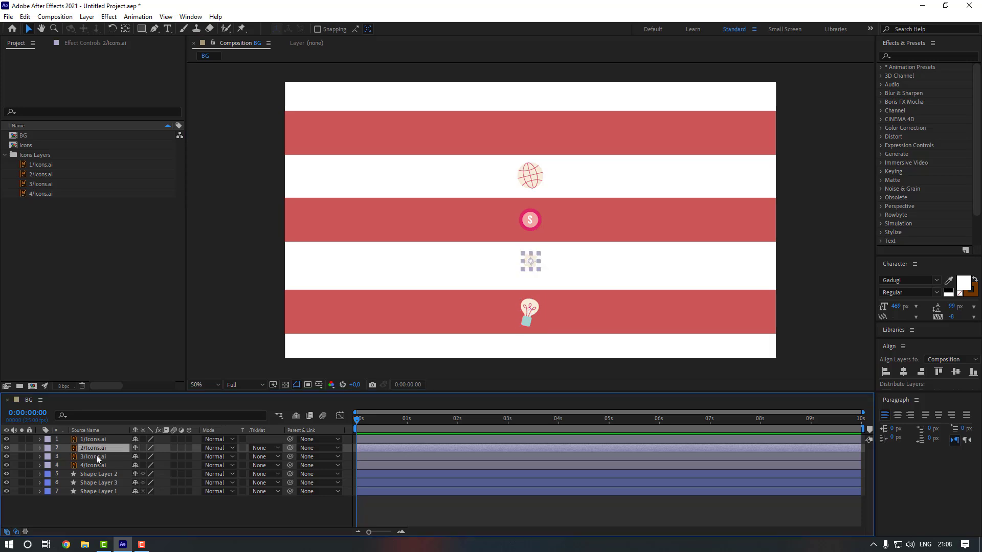
pyautogui.press('s')
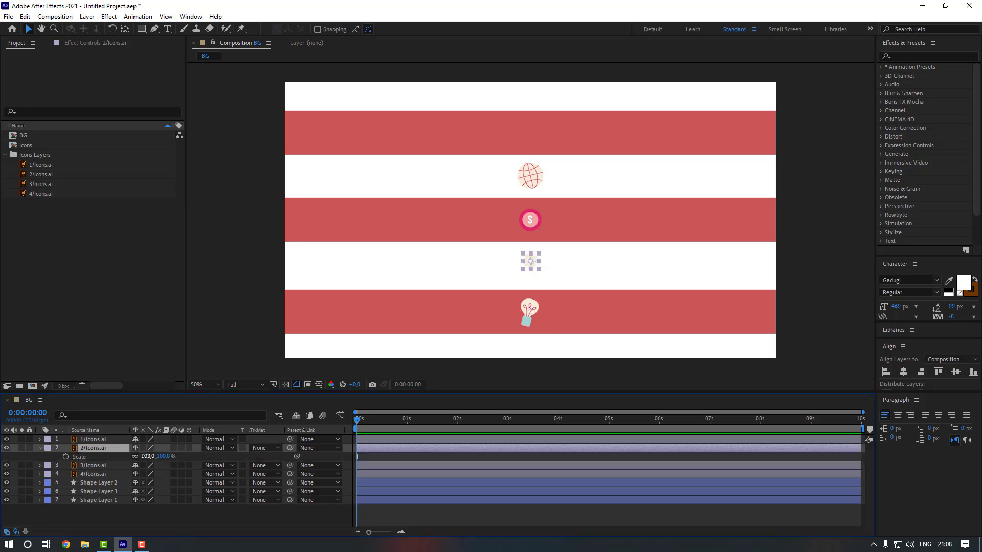
pyautogui.moveTo(146, 456); pyautogui.dragTo(156, 457)
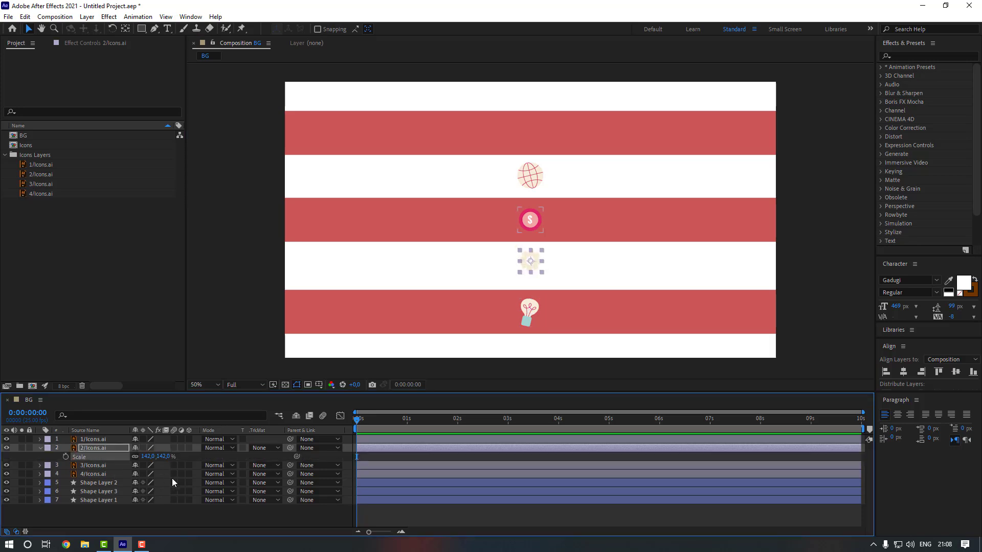
pyautogui.press('s')
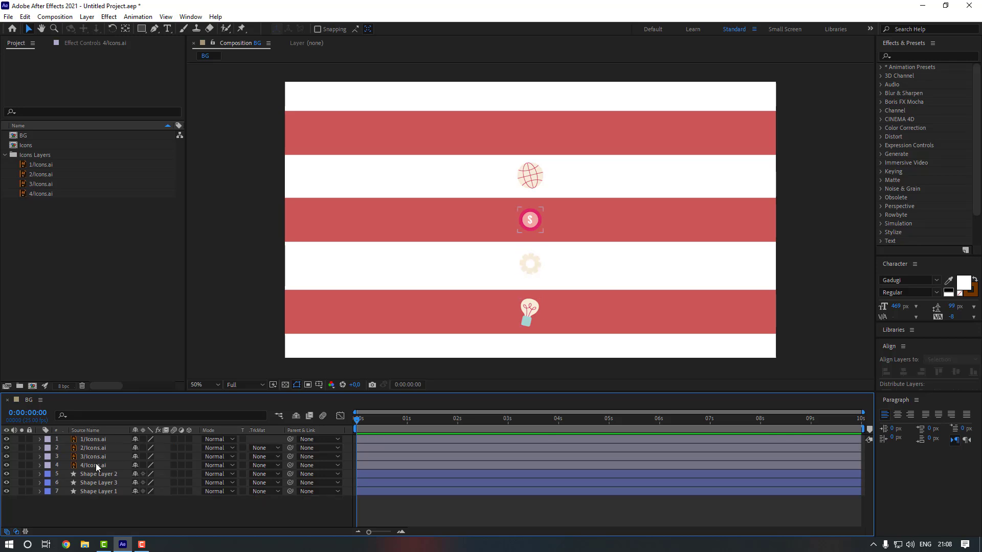
# Duplicate the dollar coin icon and move the copy straight down into the white stripe at the composition's bottom edge.
pyautogui.click(97, 464)
pyautogui.hotkey('ctrl', 'd')
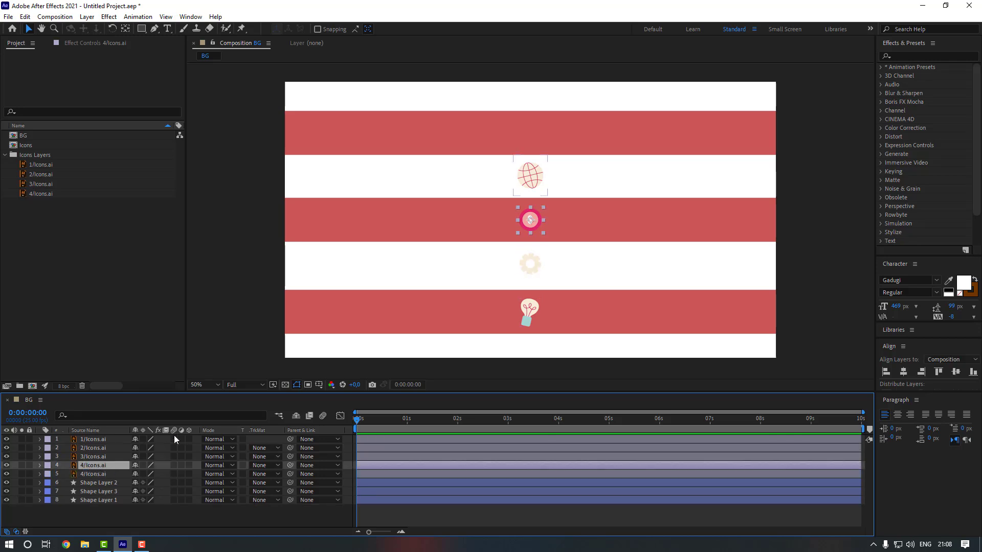
pyautogui.hotkey('shift', 'Down')
pyautogui.hotkey('shift', 'Down')
pyautogui.hotkey('shift', 'Down')
pyautogui.hotkey('shift', 'Down')
pyautogui.hotkey('shift', 'Down')
pyautogui.hotkey('shift', 'Down')
pyautogui.hotkey('shift', 'Down')
pyautogui.hotkey('shift', 'Down')
pyautogui.hotkey('shift', 'Down')
pyautogui.hotkey('shift', 'Down')
pyautogui.hotkey('shift', 'Down')
pyautogui.hotkey('shift', 'Down')
pyautogui.hotkey('shift', 'Down')
pyautogui.hotkey('shift', 'Down')
pyautogui.hotkey('shift', 'Down')
pyautogui.hotkey('shift', 'Down')
pyautogui.hotkey('shift', 'Down')
pyautogui.hotkey('shift', 'Down')
pyautogui.hotkey('shift', 'Down')
pyautogui.hotkey('shift', 'Down')
pyautogui.hotkey('shift', 'Down')
pyautogui.hotkey('shift', 'Down')
pyautogui.hotkey('shift', 'Down')
pyautogui.hotkey('shift', 'Down')
pyautogui.hotkey('shift', 'Down')
pyautogui.hotkey('shift', 'Down')
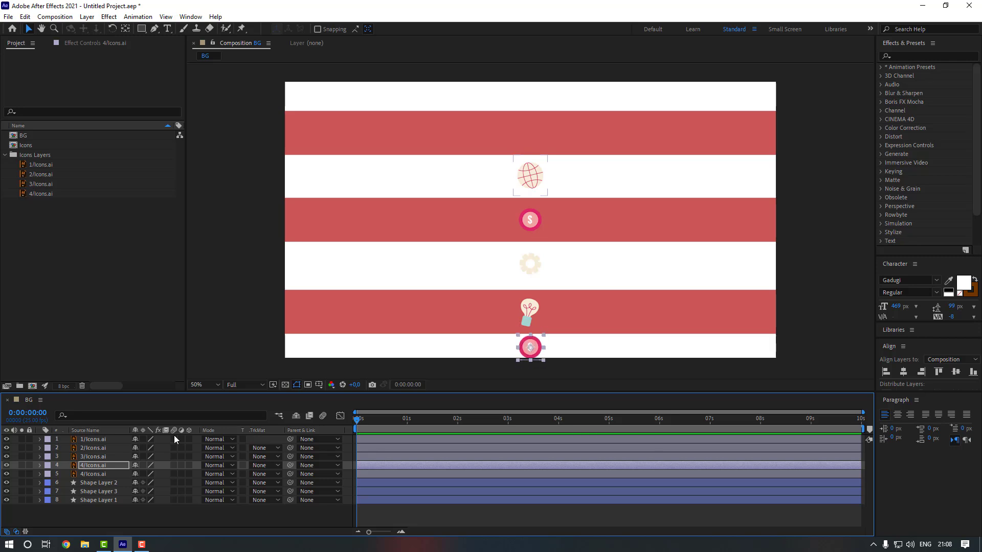
# Duplicate the gear icon and move the copy straight up onto the uppermost red stripe.
pyautogui.click(99, 456)
pyautogui.click(103, 450)
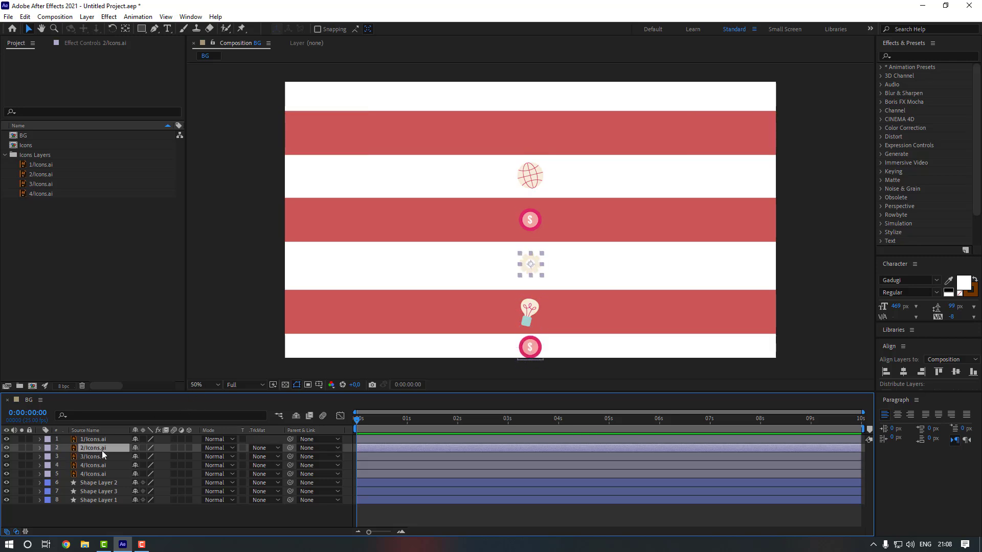
pyautogui.hotkey('ctrl', 'd')
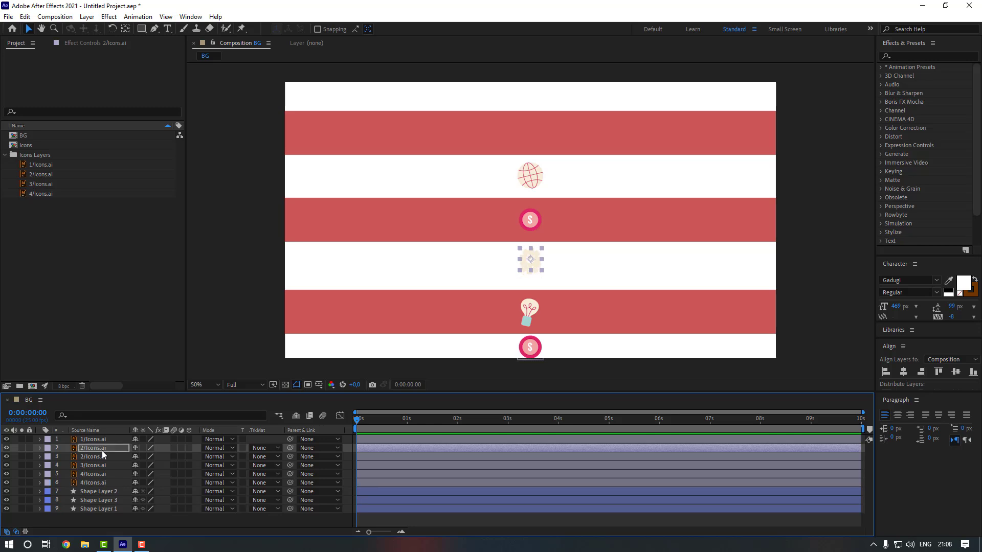
pyautogui.hotkey('shift', 'Up')
pyautogui.hotkey('shift', 'Up')
pyautogui.hotkey('shift', 'Up')
pyautogui.hotkey('shift', 'Up')
pyautogui.hotkey('shift', 'Up')
pyautogui.hotkey('shift', 'Up')
pyautogui.hotkey('shift', 'Up')
pyautogui.hotkey('shift', 'Up')
pyautogui.hotkey('shift', 'Up')
pyautogui.hotkey('shift', 'Up')
pyautogui.hotkey('shift', 'Up')
pyautogui.hotkey('shift', 'Up')
pyautogui.hotkey('shift', 'Up')
pyautogui.hotkey('shift', 'Up')
pyautogui.hotkey('shift', 'Up')
pyautogui.hotkey('shift', 'Up')
pyautogui.hotkey('shift', 'Up')
pyautogui.hotkey('shift', 'Up')
pyautogui.hotkey('shift', 'Up')
pyautogui.hotkey('shift', 'Up')
pyautogui.hotkey('shift', 'Up')
pyautogui.hotkey('shift', 'Up')
pyautogui.hotkey('shift', 'Up')
pyautogui.hotkey('shift', 'Up')
pyautogui.hotkey('shift', 'Up')
pyautogui.hotkey('shift', 'Up')
pyautogui.hotkey('shift', 'Up')
pyautogui.hotkey('shift', 'Up')
pyautogui.hotkey('shift', 'Up')
pyautogui.hotkey('shift', 'Up')
pyautogui.hotkey('shift', 'Up')
pyautogui.hotkey('shift', 'Up')
pyautogui.hotkey('shift', 'Up')
pyautogui.hotkey('shift', 'Up')
pyautogui.hotkey('shift', 'Up')
pyautogui.hotkey('shift', 'Up')
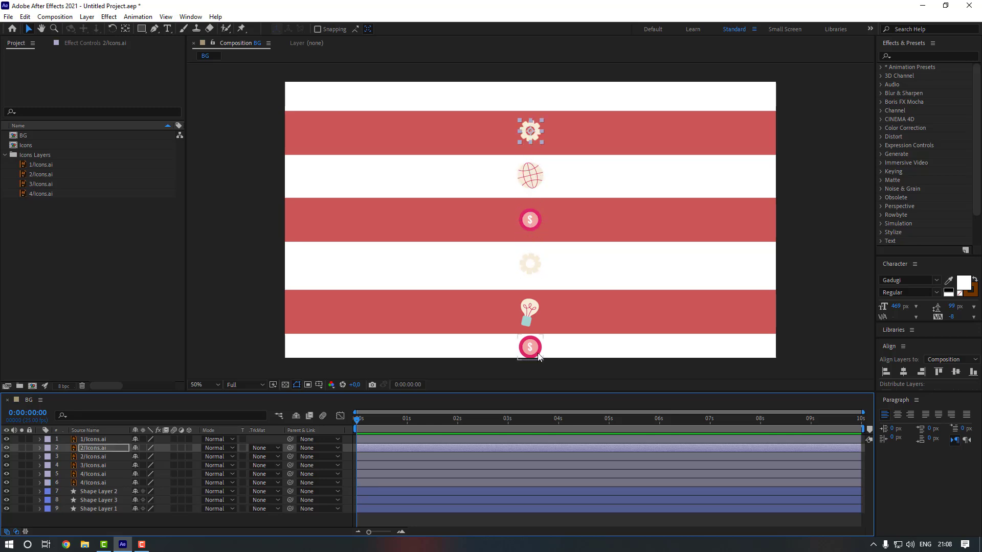
# Nudge the dollar coin in the lowest white stripe down until it is partly cut off by the composition's bottom edge.
pyautogui.click(532, 350)
pyautogui.press('Down')
pyautogui.press('Down')
pyautogui.press('Down')
pyautogui.press('Down')
pyautogui.press('Down')
pyautogui.press('Down')
pyautogui.press('Down')
pyautogui.press('Down')
pyautogui.press('Down')
pyautogui.press('Down')
pyautogui.press('Down')
pyautogui.press('Down')
pyautogui.press('Down')
pyautogui.press('Down')
pyautogui.press('Down')
pyautogui.press('Down')
pyautogui.press('Down')
pyautogui.press('Down')
pyautogui.press('Down')
pyautogui.press('Down')
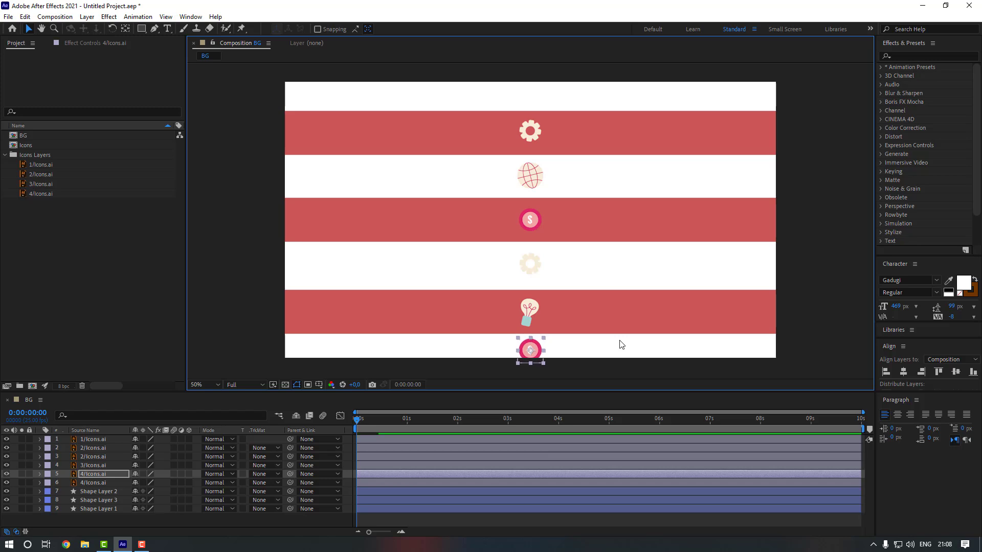
# Duplicate the light bulb icon and move the copy straight up until it overlaps the composition's top edge in the uppermost white stripe.
pyautogui.click(533, 306)
pyautogui.hotkey('ctrl', 'd')
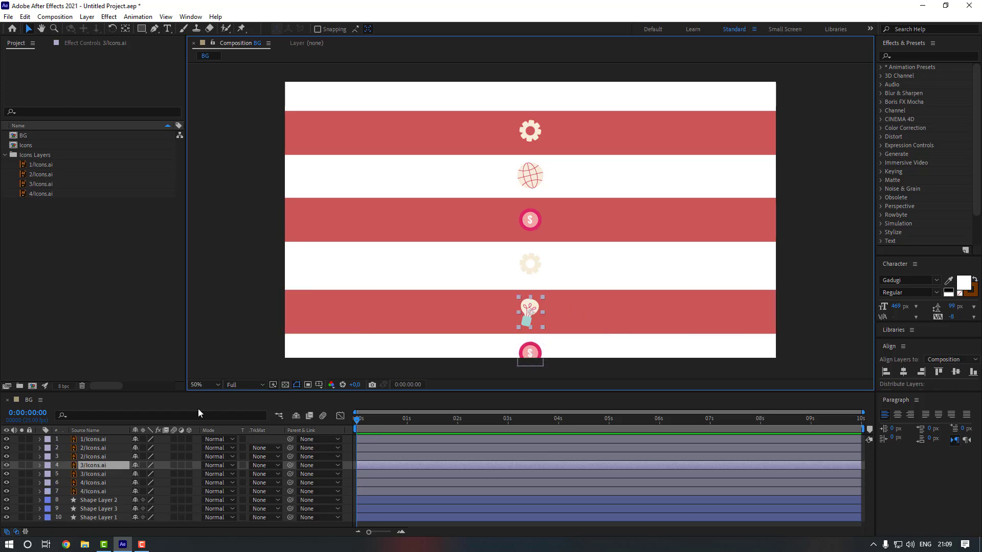
pyautogui.hotkey('shift', 'Up')
pyautogui.hotkey('shift', 'Up')
pyautogui.hotkey('shift', 'Up')
pyautogui.hotkey('shift', 'Up')
pyautogui.hotkey('shift', 'Up')
pyautogui.hotkey('shift', 'Up')
pyautogui.hotkey('shift', 'Up')
pyautogui.hotkey('shift', 'Up')
pyautogui.hotkey('shift', 'Up')
pyautogui.hotkey('shift', 'Up')
pyautogui.hotkey('shift', 'Up')
pyautogui.hotkey('shift', 'Up')
pyautogui.hotkey('shift', 'Up')
pyautogui.hotkey('shift', 'Up')
pyautogui.hotkey('shift', 'Up')
pyautogui.hotkey('shift', 'Up')
pyautogui.hotkey('shift', 'Up')
pyautogui.hotkey('shift', 'Up')
pyautogui.hotkey('shift', 'Up')
pyautogui.hotkey('shift', 'Up')
pyautogui.hotkey('shift', 'Up')
pyautogui.hotkey('shift', 'Up')
pyautogui.hotkey('shift', 'Up')
pyautogui.hotkey('shift', 'Up')
pyautogui.hotkey('shift', 'Up')
pyautogui.hotkey('shift', 'Up')
pyautogui.hotkey('shift', 'Up')
pyautogui.hotkey('shift', 'Up')
pyautogui.hotkey('shift', 'Up')
pyautogui.hotkey('shift', 'Up')
pyautogui.hotkey('shift', 'Up')
pyautogui.hotkey('shift', 'Up')
pyautogui.hotkey('shift', 'Up')
pyautogui.hotkey('shift', 'Up')
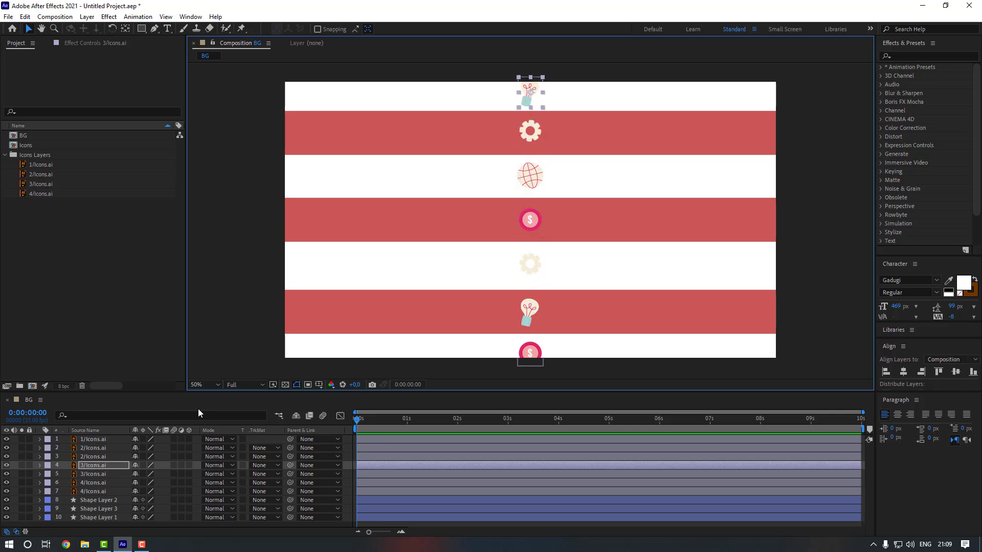
pyautogui.click(237, 346)
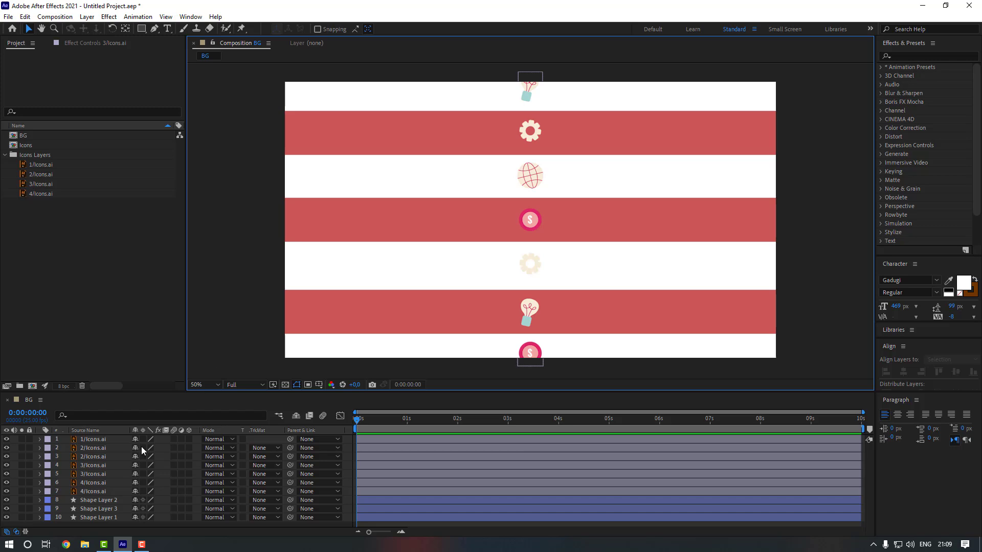
# Keyframe the rotation of the dollar coin in the middle red stripe at -72° on frame 0 and 30° on frame 10.
pyautogui.click(184, 491)
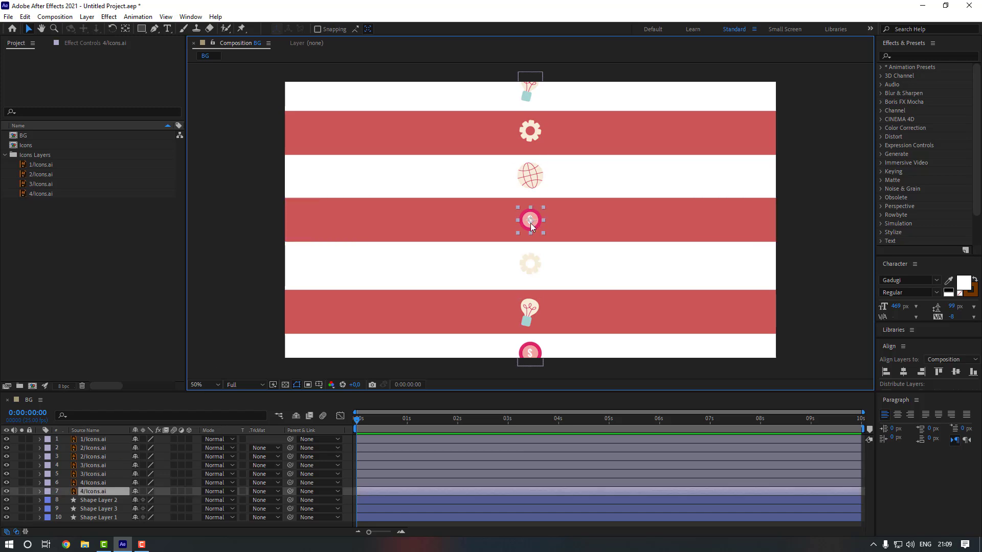
pyautogui.press('r')
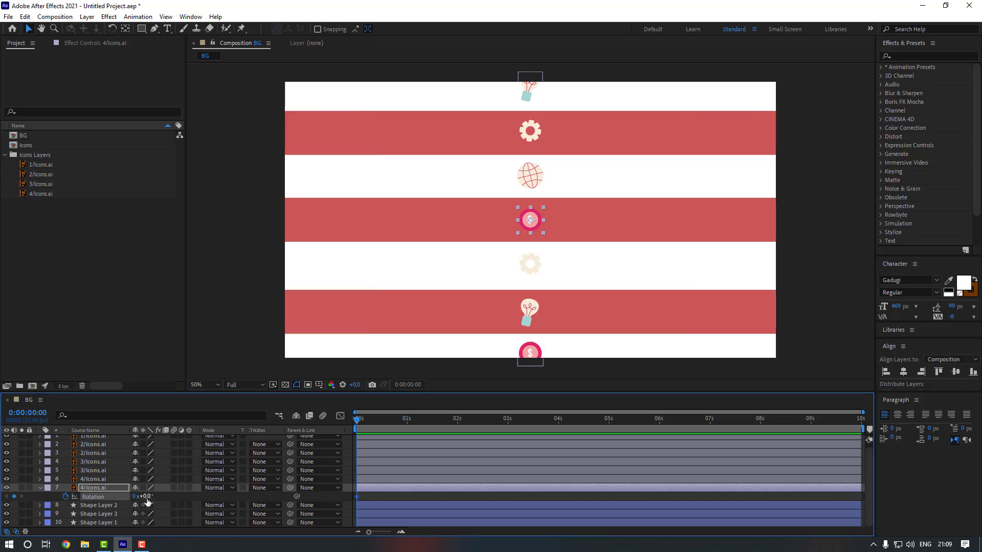
pyautogui.moveTo(146, 497); pyautogui.dragTo(115, 505)
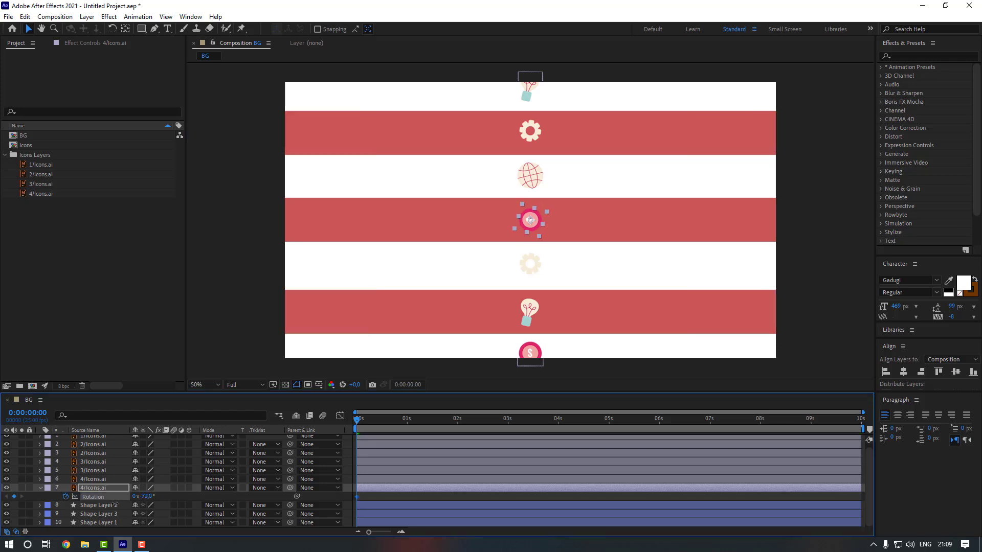
pyautogui.hotkey('shift', 'pagedown')
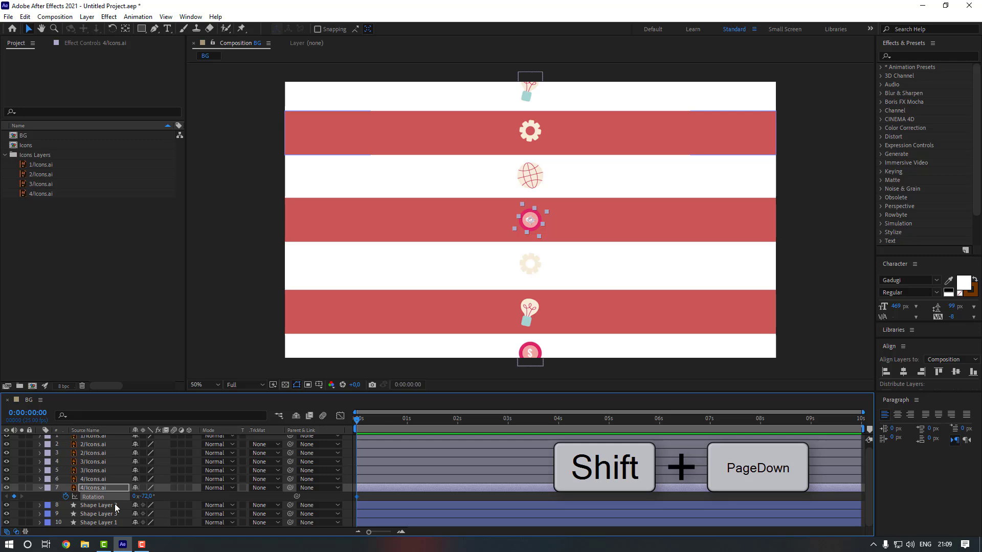
pyautogui.click(145, 497)
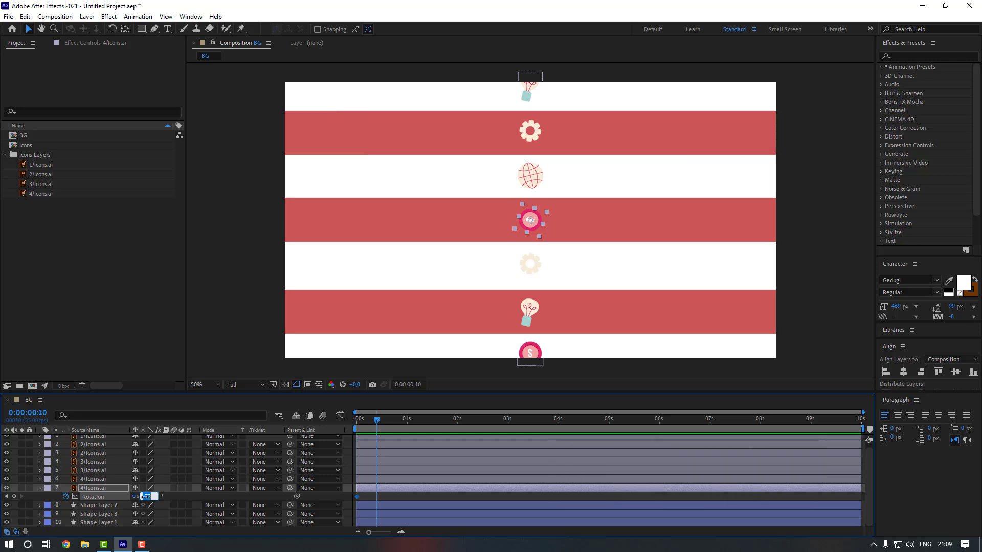
pyautogui.write('30')
pyautogui.press('Return')
# Copy the coin's first rotation keyframe to frame 20 and apply Easy Ease to all three keyframes.
pyautogui.hotkey('shift', 'pagedown')
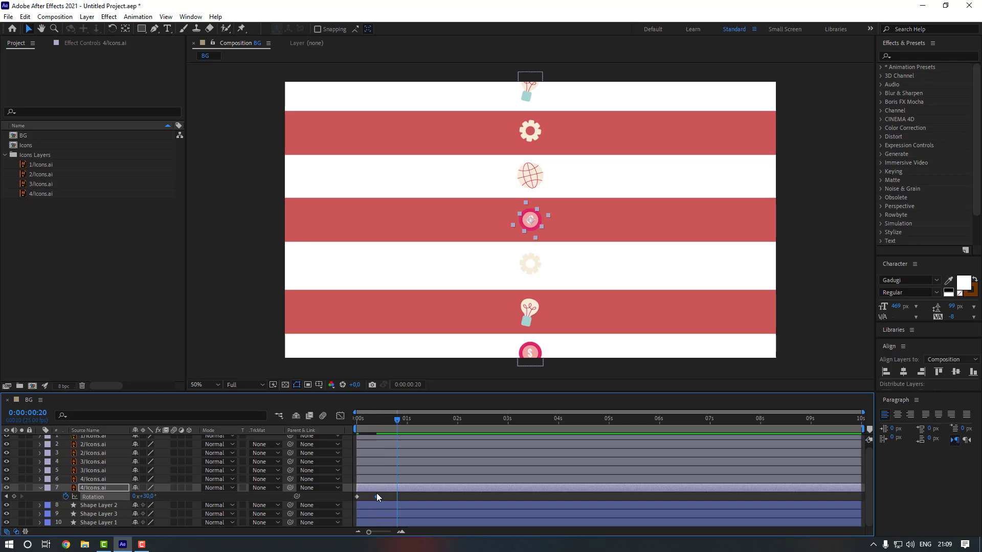
pyautogui.click(358, 497)
pyautogui.hotkey('ctrl', 'c')
pyautogui.hotkey('ctrl', 'v')
pyautogui.rightClick(397, 497)
pyautogui.moveTo(459, 493)
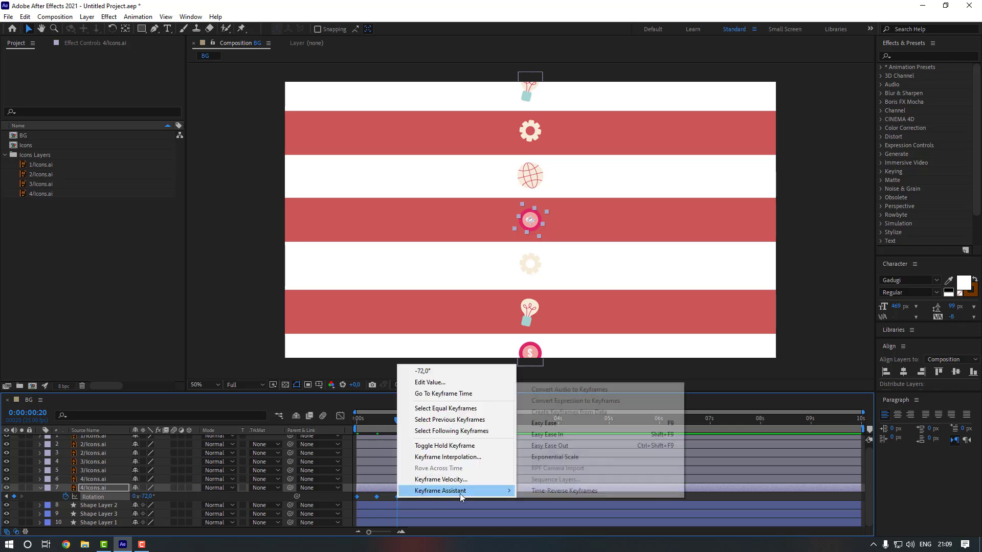
pyautogui.click(555, 424)
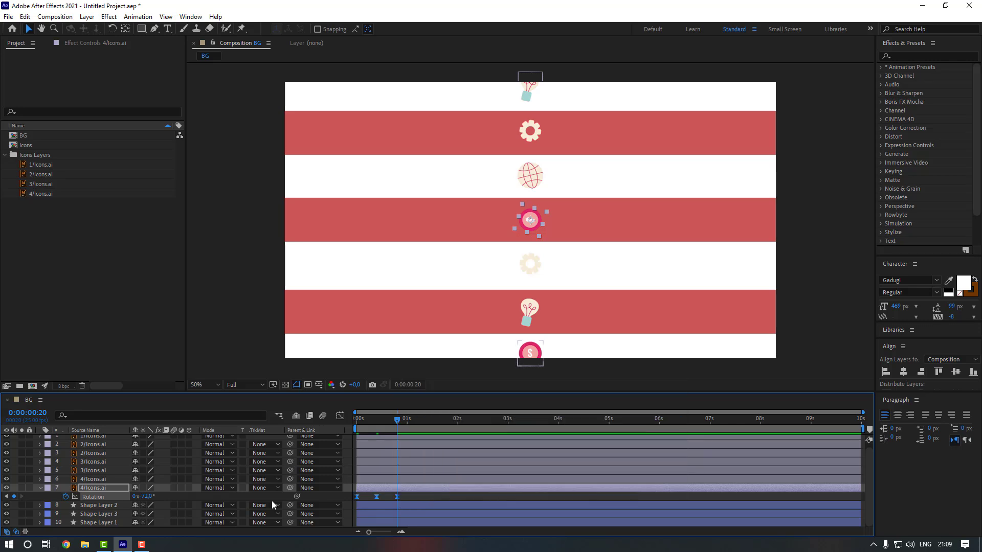
# Add the expression loopOut(type = "cycle", numKeyframes = 0) to the coin's rotation and preview the looping motion.
pyautogui.keyDown('alt'); pyautogui.click(66, 497); pyautogui.keyUp('alt')
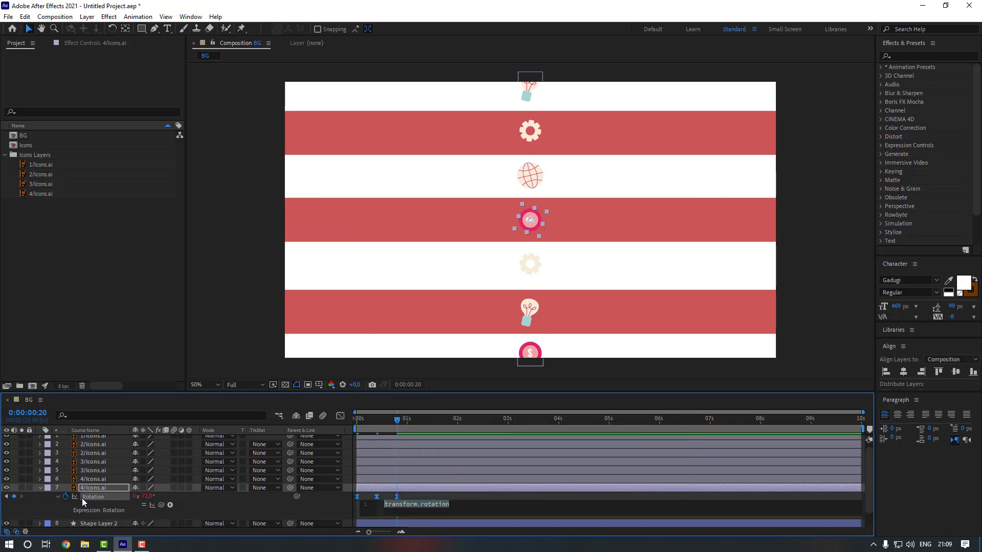
pyautogui.click(170, 505)
pyautogui.moveTo(207, 441)
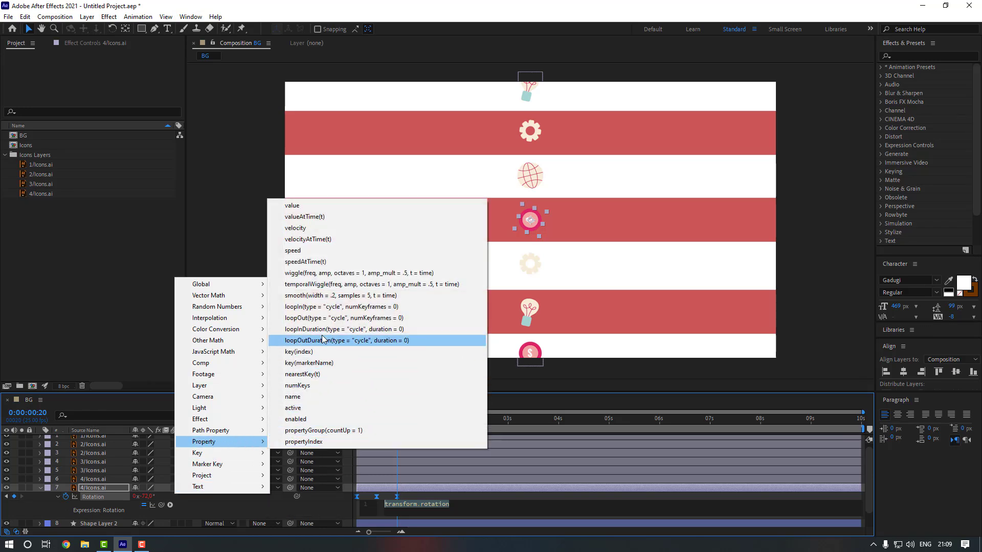
pyautogui.click(322, 318)
pyautogui.click(324, 422)
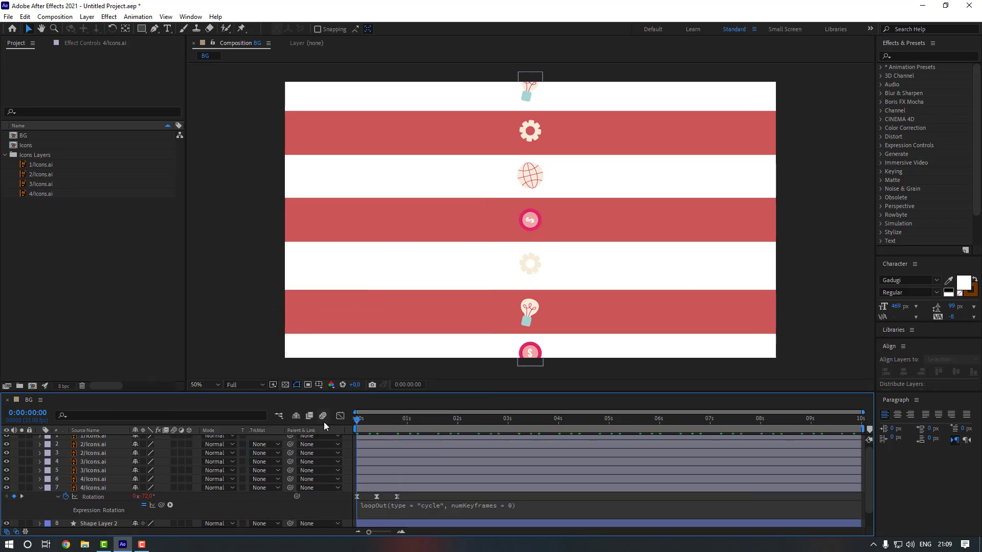
pyautogui.press('space')
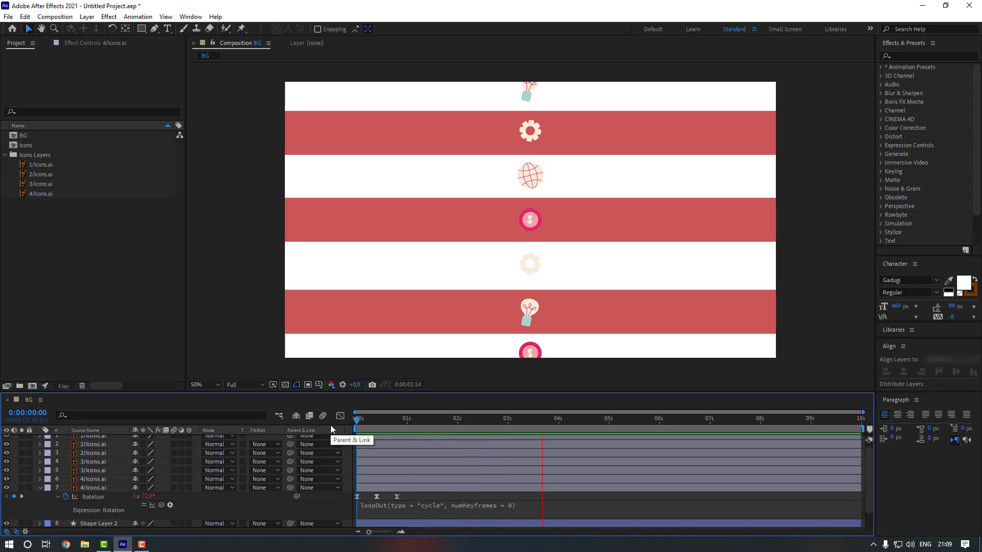
pyautogui.press('space')
# Stretch the coin's rotation keyframes so they fall at 0:00, 0:16 and 1:07, and preview the slower swing.
pyautogui.moveTo(408, 494); pyautogui.dragTo(434, 499)
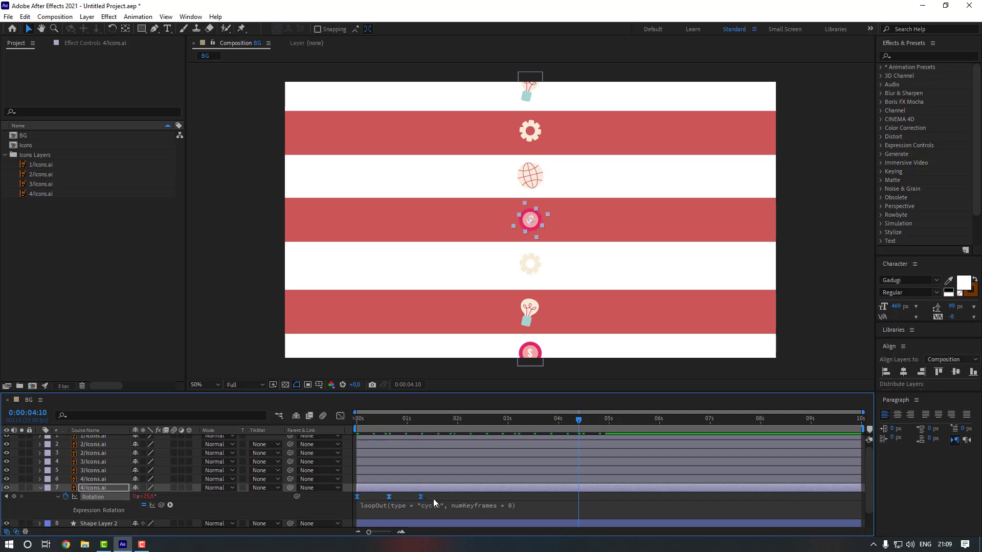
pyautogui.click(434, 499)
pyautogui.moveTo(389, 420); pyautogui.dragTo(262, 428)
pyautogui.press('space')
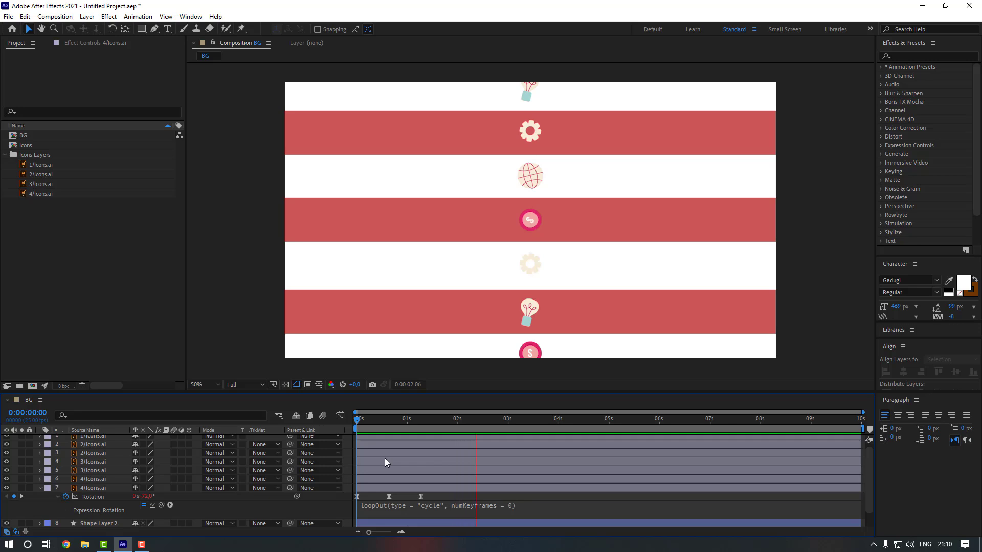
pyautogui.press('space')
# Copy all three rotation keyframes of the middle dollar coin and return to the start of the timeline.
pyautogui.click(421, 496)
pyautogui.moveTo(355, 500); pyautogui.dragTo(356, 500)
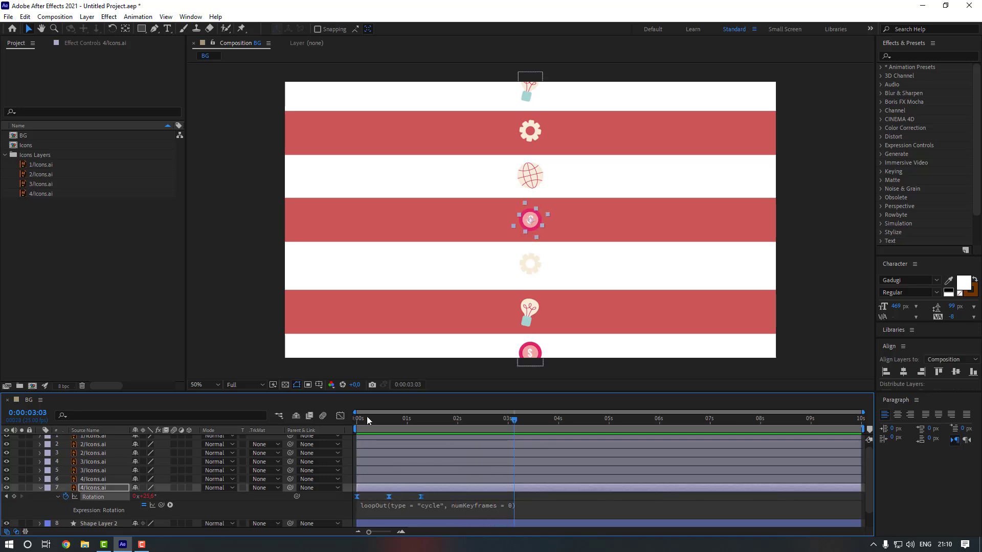
pyautogui.moveTo(367, 416); pyautogui.dragTo(351, 418)
# Move the anchor point of the light bulb in the lowest red stripe down to the bulb's neck.
pyautogui.click(397, 467)
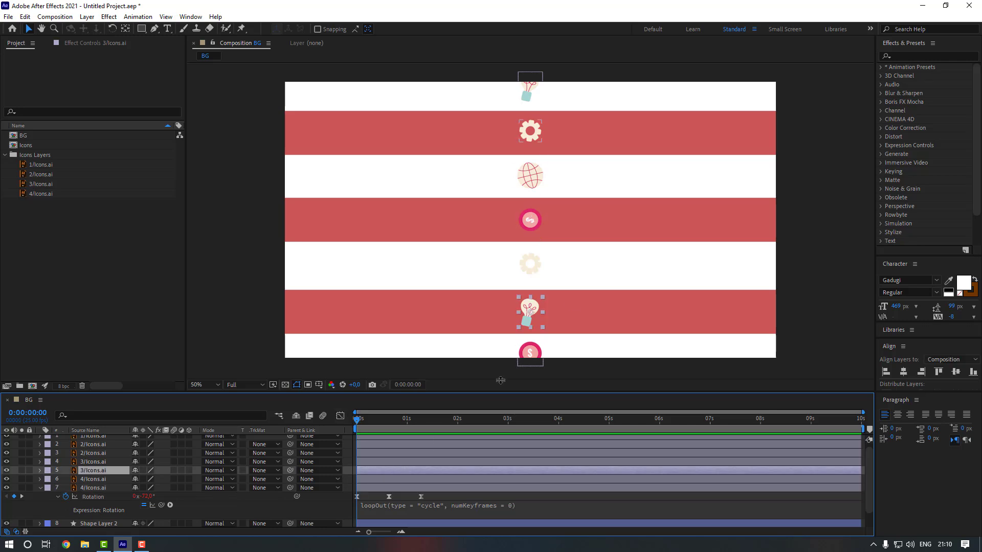
pyautogui.scroll(1, 574, 318)
pyautogui.moveTo(600, 322); pyautogui.dragTo(547, 204)
pyautogui.moveTo(522, 253); pyautogui.dragTo(531, 226)
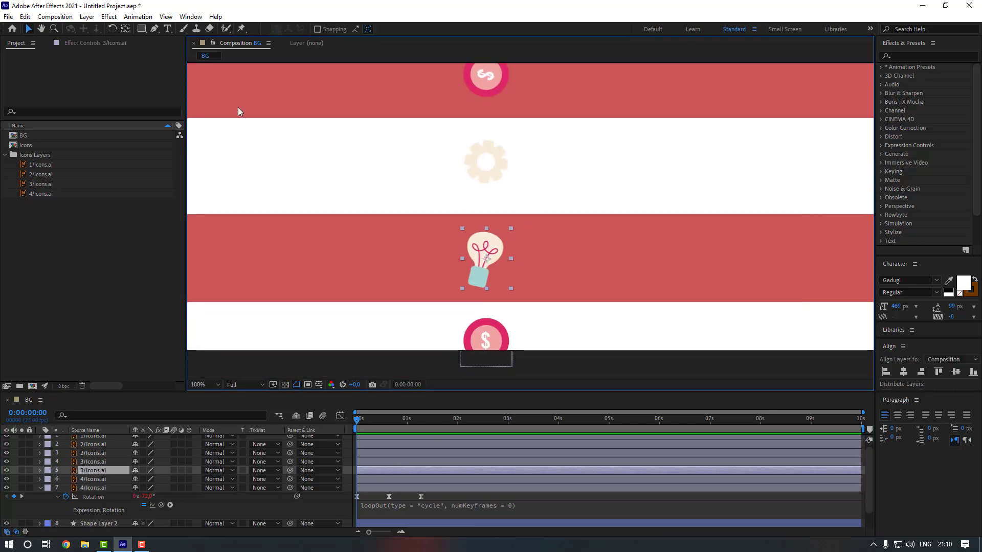
pyautogui.click(125, 28)
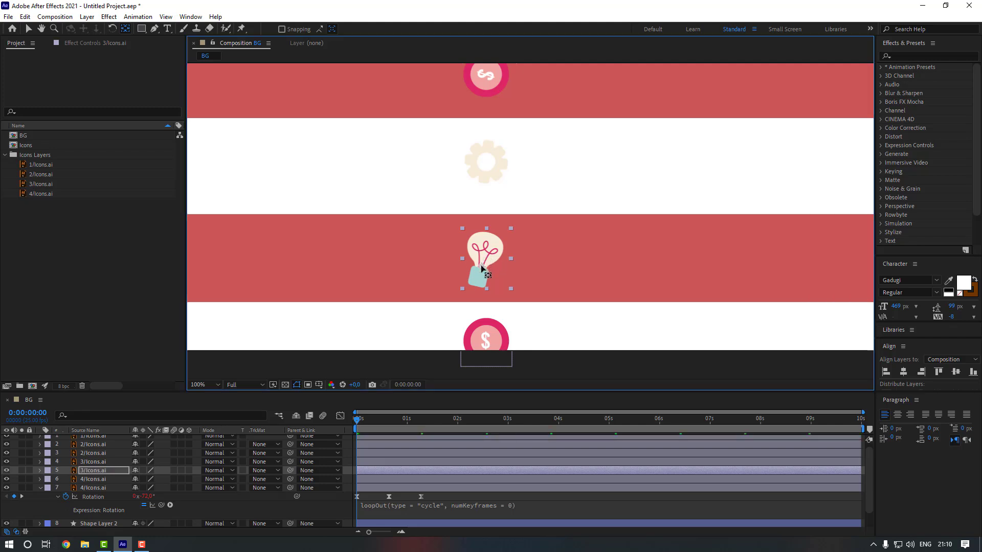
pyautogui.click(375, 470)
# Paste the coin's looping rotation keyframes onto the lower light bulb at frame 0 and preview the animation.
pyautogui.press('v')
pyautogui.hotkey('ctrl', 'v')
pyautogui.press('u')
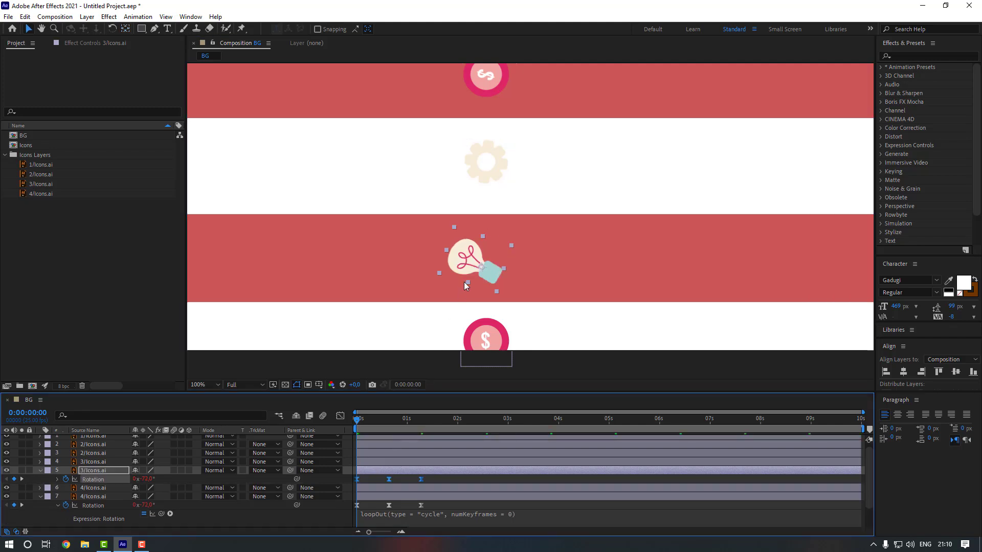
pyautogui.press(',')
pyautogui.press('space')
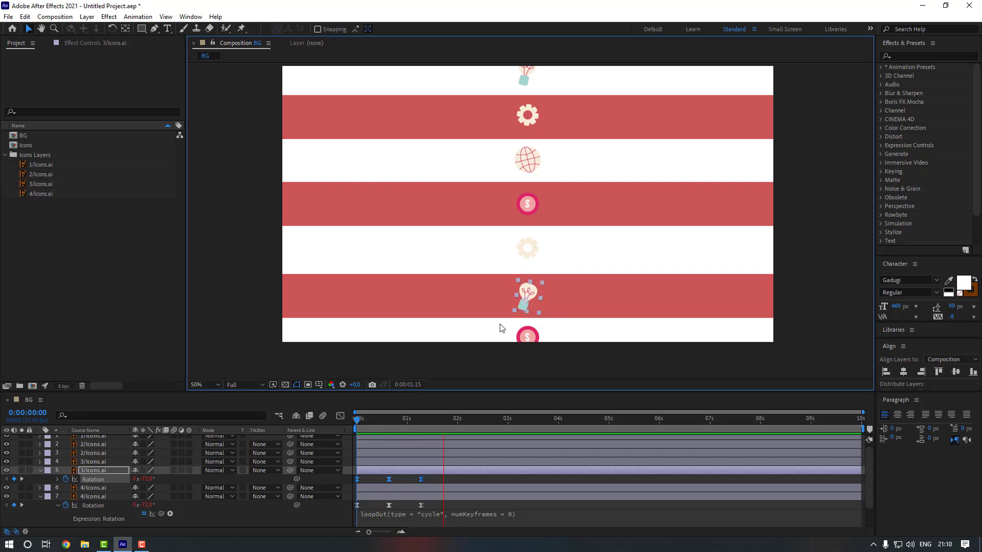
pyautogui.press('space')
# Paste the looping rotation keyframes onto the gear icon in the uppermost red stripe at frame 0 and preview it.
pyautogui.moveTo(534, 121); pyautogui.dragTo(524, 170)
pyautogui.click(517, 162)
pyautogui.moveTo(378, 420); pyautogui.dragTo(342, 424)
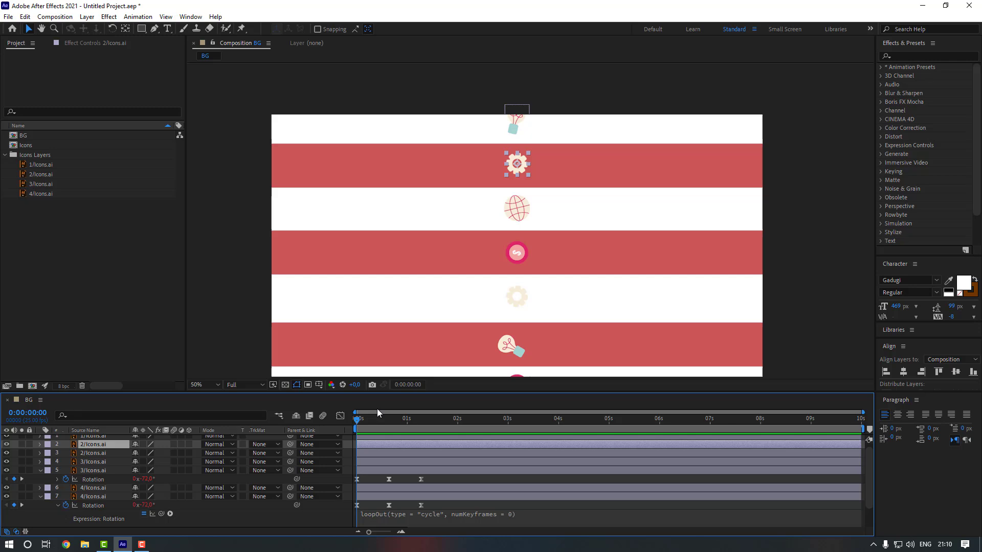
pyautogui.hotkey('ctrl', 'v')
pyautogui.click(403, 451)
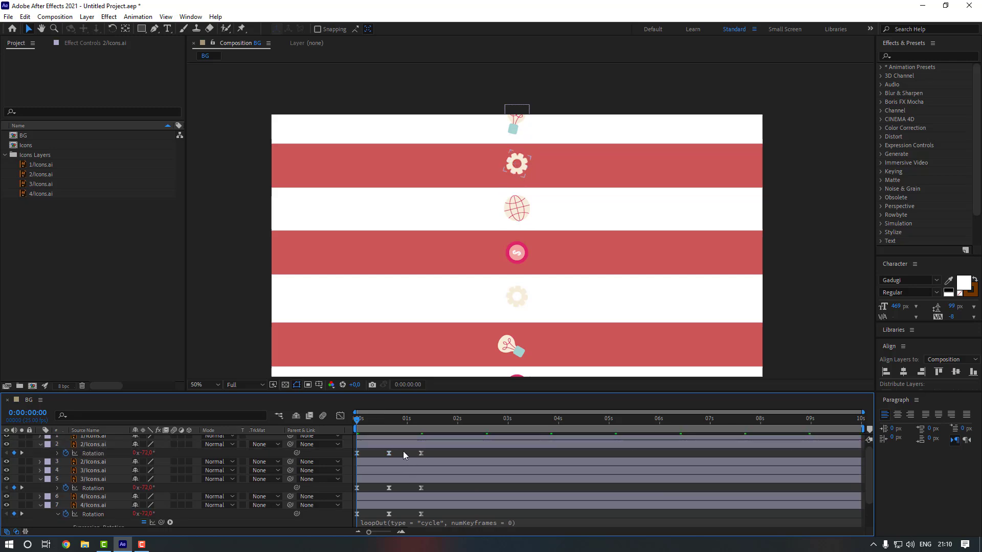
pyautogui.press('space')
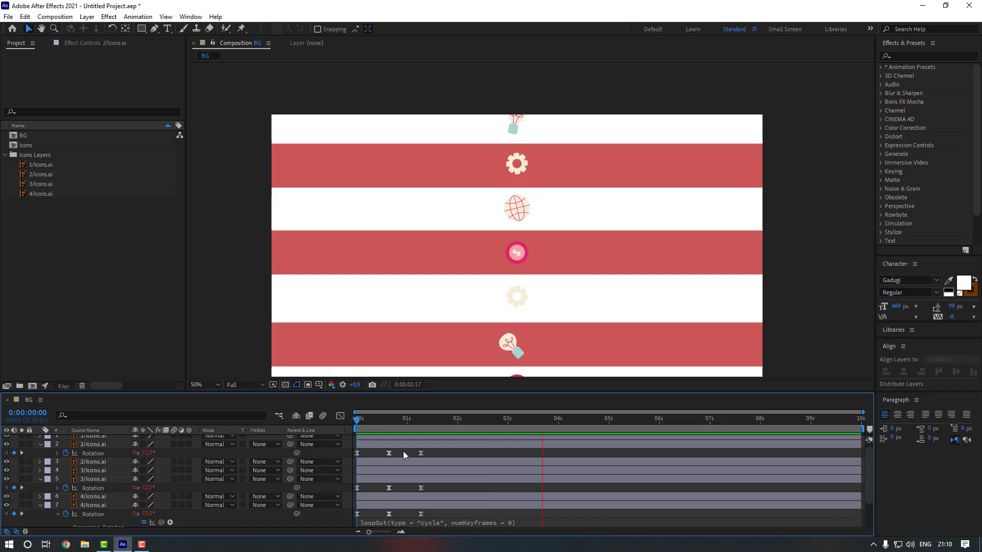
pyautogui.press('space')
# Copy the middle coin's 30° rotation keyframe and paste it onto the bottom dollar coin at 0:00 and 1:07.
pyautogui.scroll(-1, 399, 466)
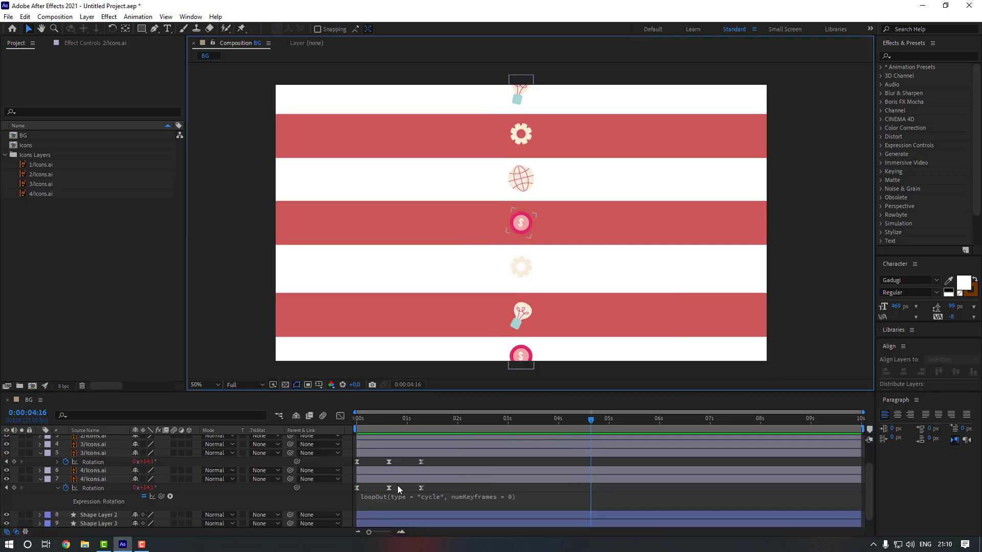
pyautogui.click(388, 488)
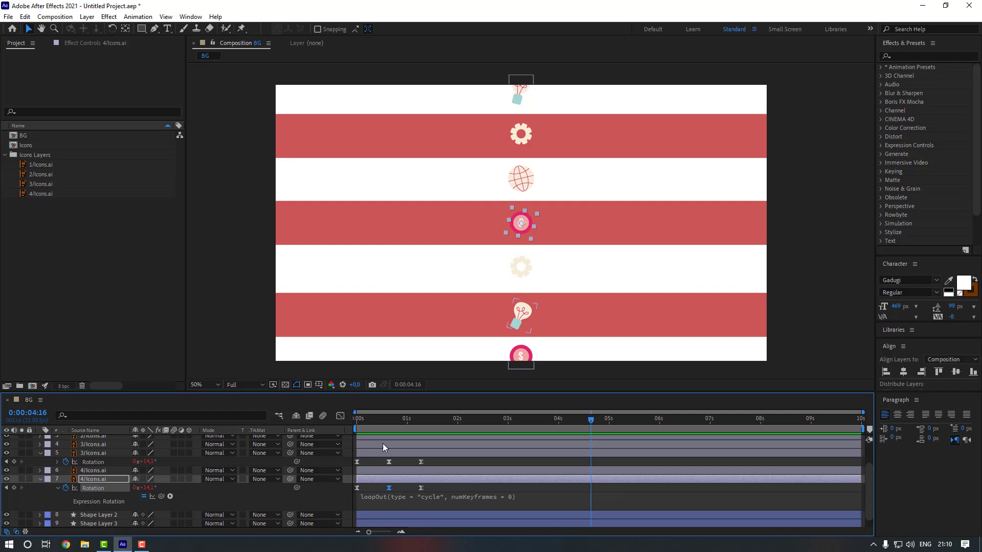
pyautogui.moveTo(375, 421); pyautogui.dragTo(345, 422)
pyautogui.click(371, 472)
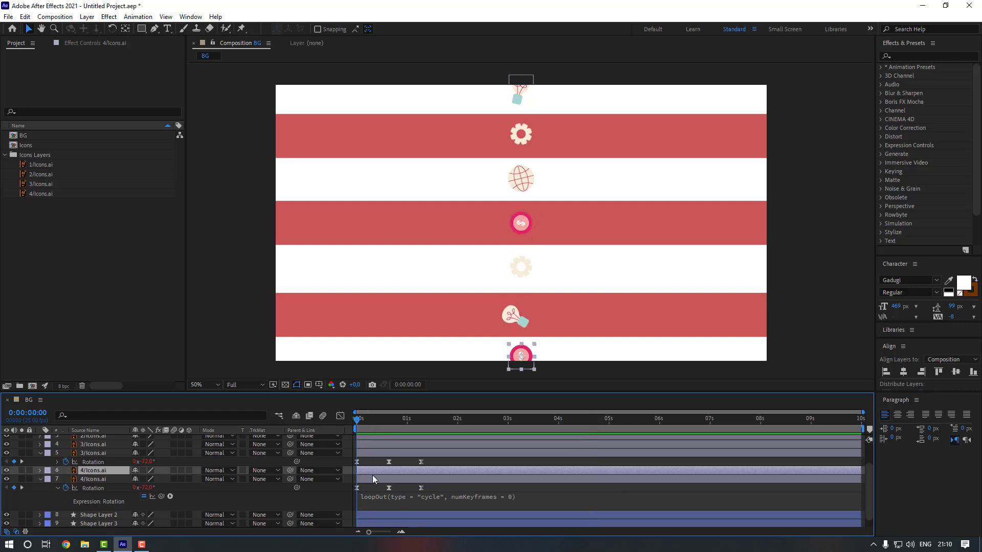
pyautogui.hotkey('ctrl', 'v')
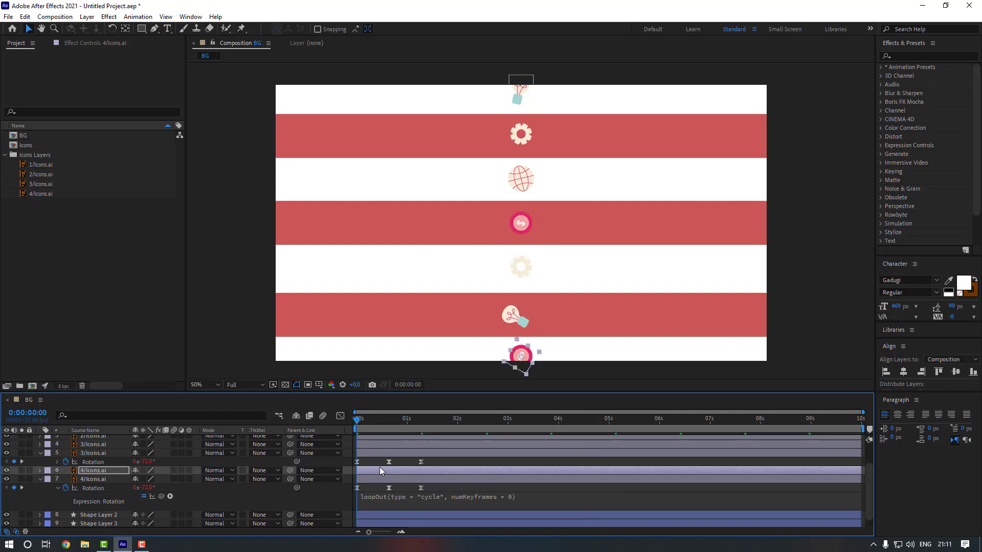
pyautogui.click(422, 419)
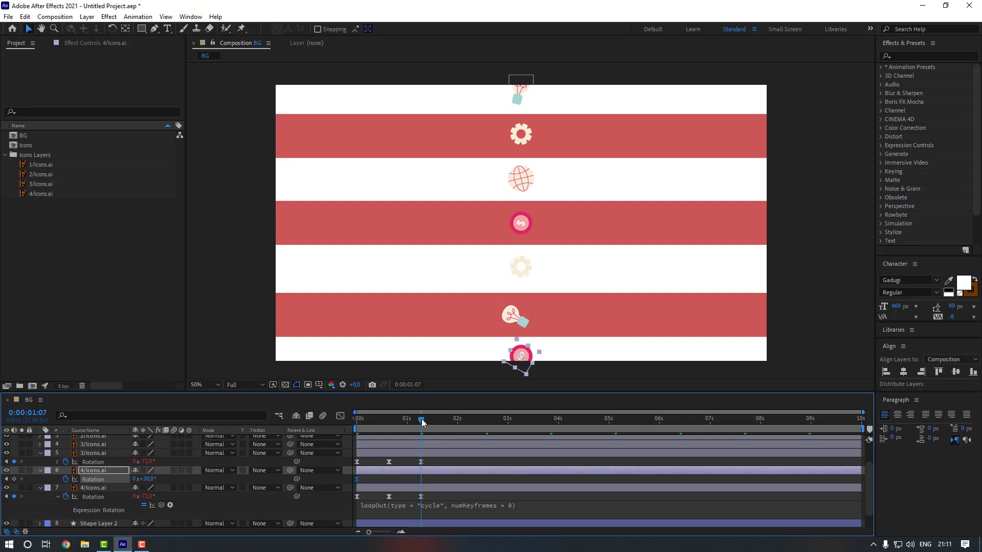
pyautogui.click(395, 478)
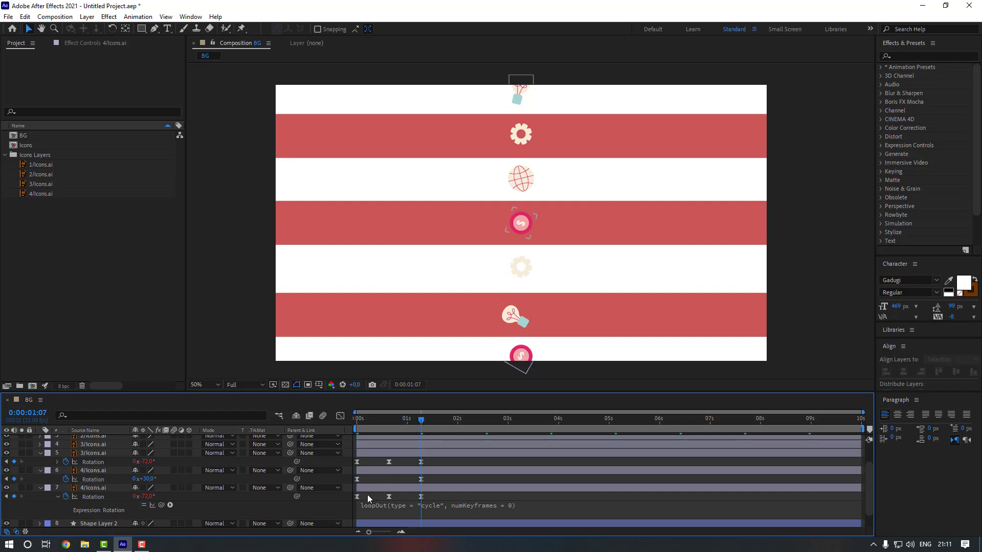
# Copy the middle coin's first rotation keyframe (-72°) and paste it onto the bottom dollar coin at 0:00:00:16.
pyautogui.moveTo(367, 495); pyautogui.dragTo(352, 499)
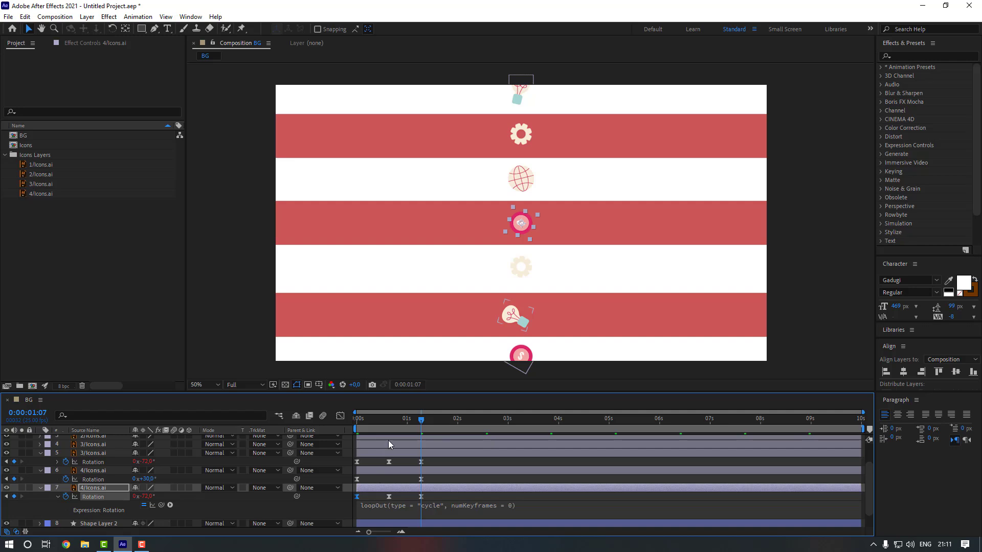
pyautogui.click(390, 418)
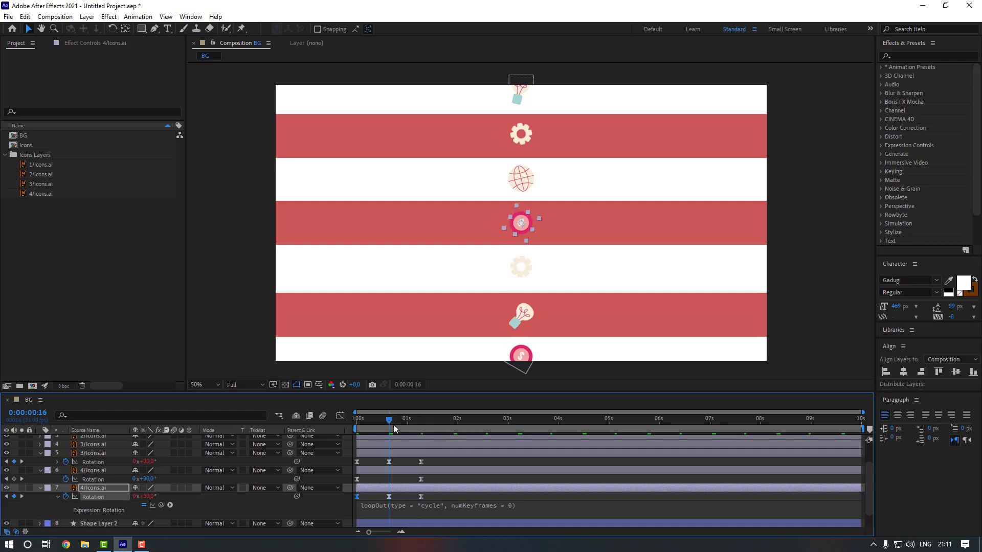
pyautogui.click(406, 473)
pyautogui.hotkey('ctrl', 'v')
pyautogui.click(406, 481)
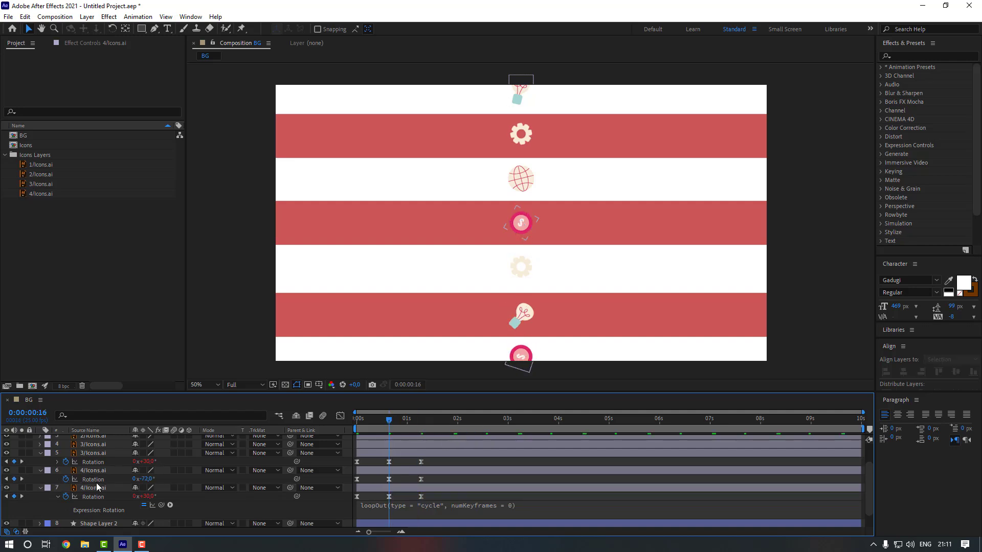
# Add the expression loopOut(type = "cycle", numKeyframes = 0) to the bottom coin's rotation and copy its three looping keyframes.
pyautogui.keyDown('alt'); pyautogui.click(66, 479); pyautogui.keyUp('alt')
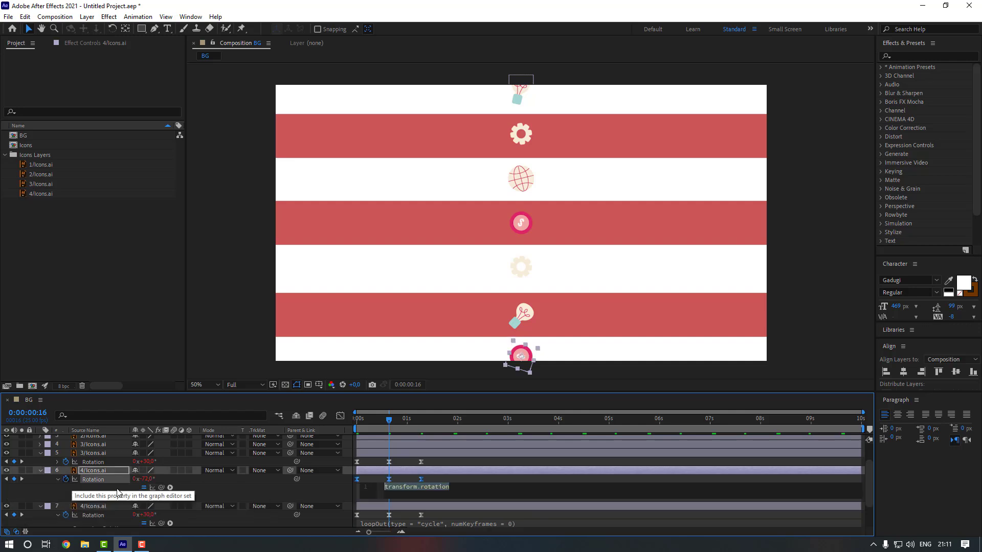
pyautogui.click(169, 489)
pyautogui.moveTo(238, 423)
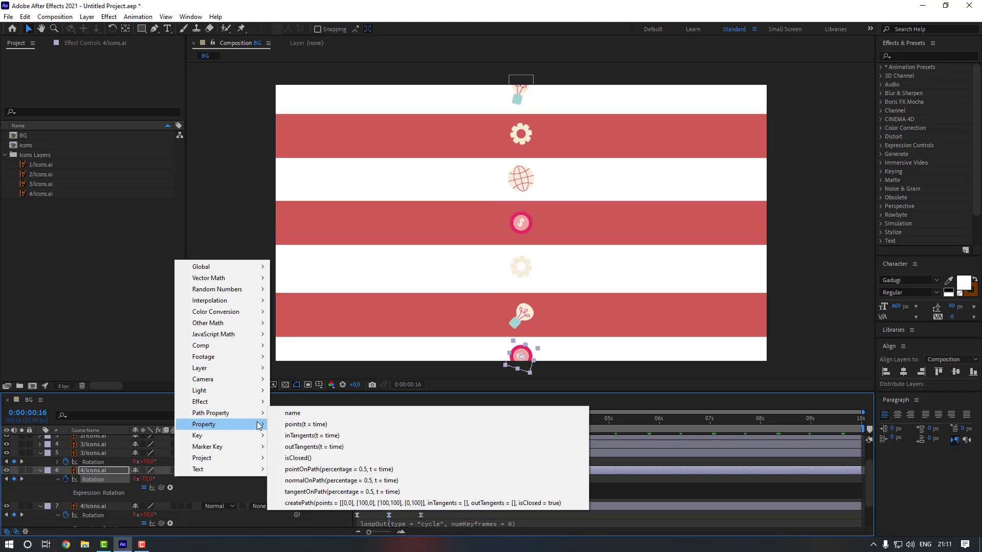
pyautogui.click(339, 301)
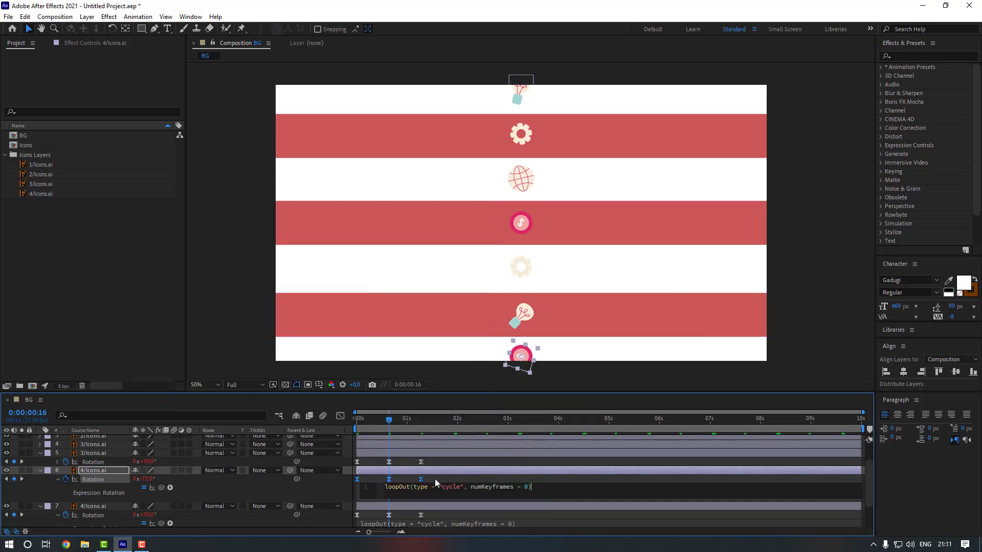
pyautogui.moveTo(435, 479); pyautogui.dragTo(366, 483)
pyautogui.press('Home')
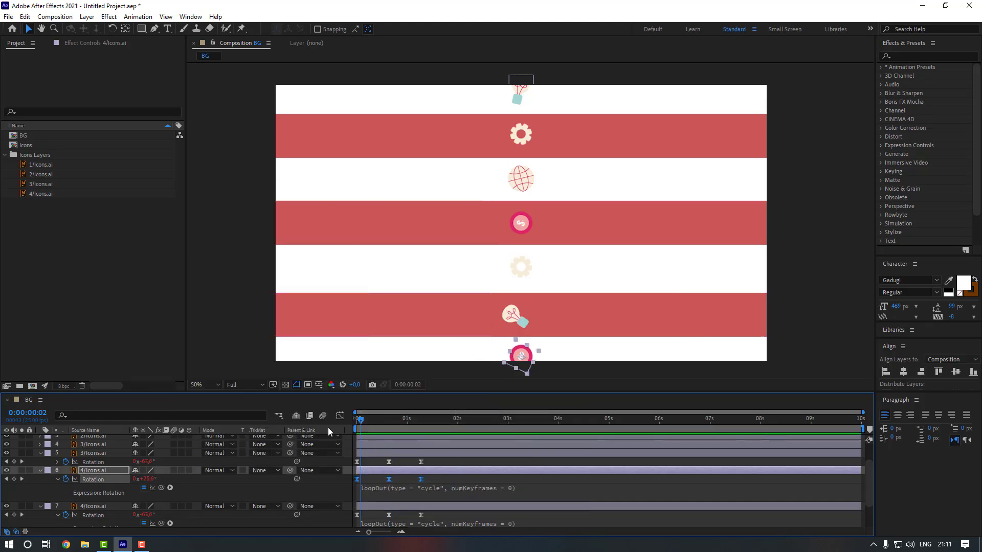
# Move the anchor point of the light bulb in the uppermost white stripe down to the bulb's neck.
pyautogui.scroll(2, 373, 460)
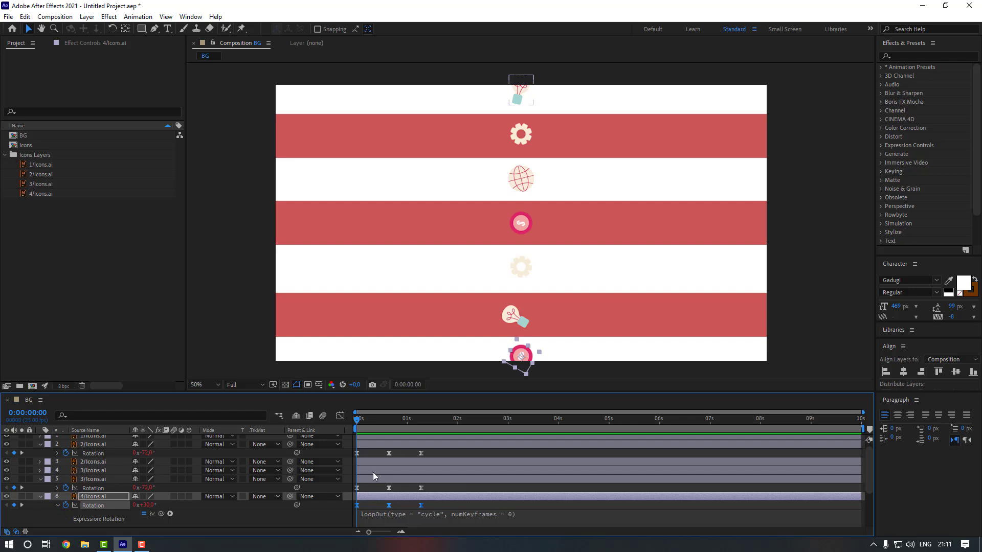
pyautogui.click(373, 472)
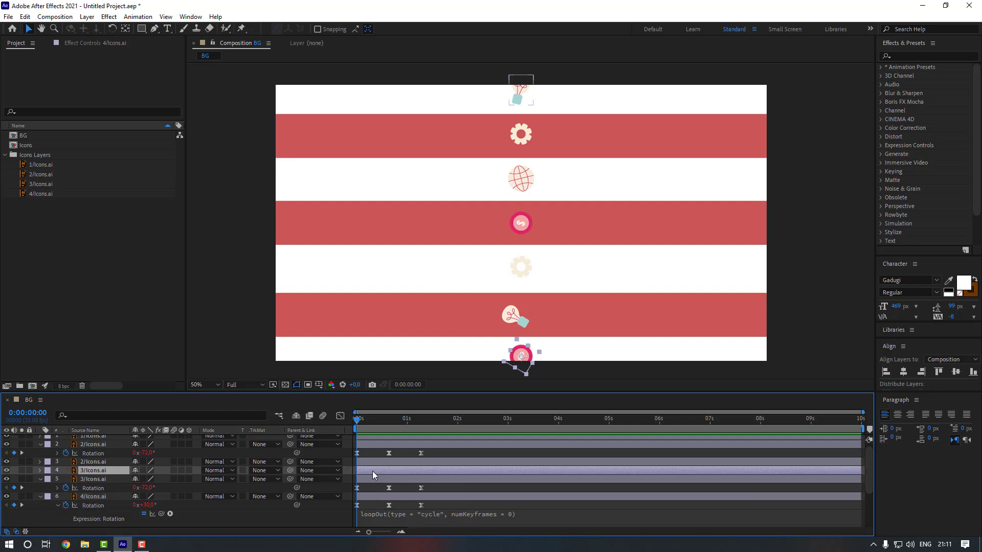
pyautogui.click(101, 474)
pyautogui.scroll(4, 495, 194)
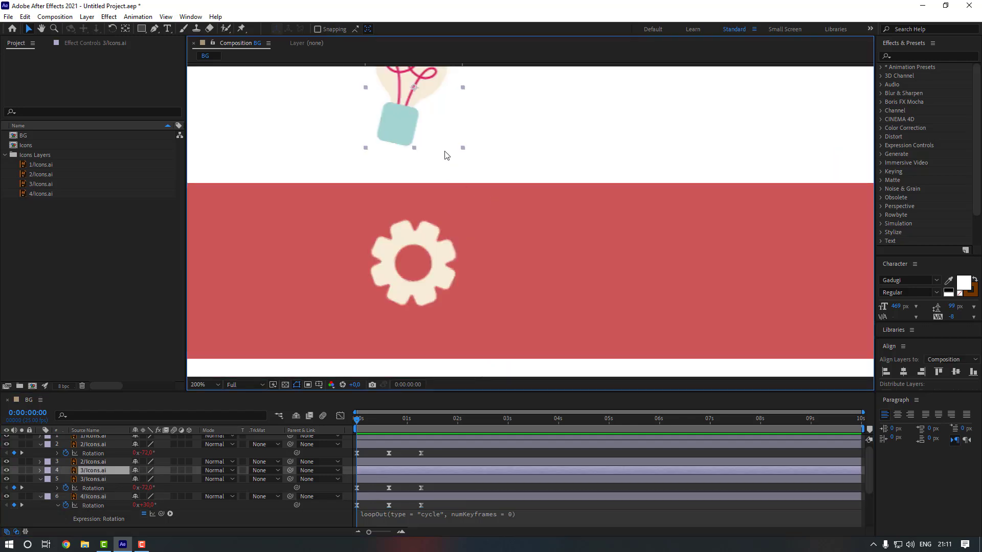
pyautogui.press('y')
pyautogui.moveTo(447, 148); pyautogui.dragTo(435, 162)
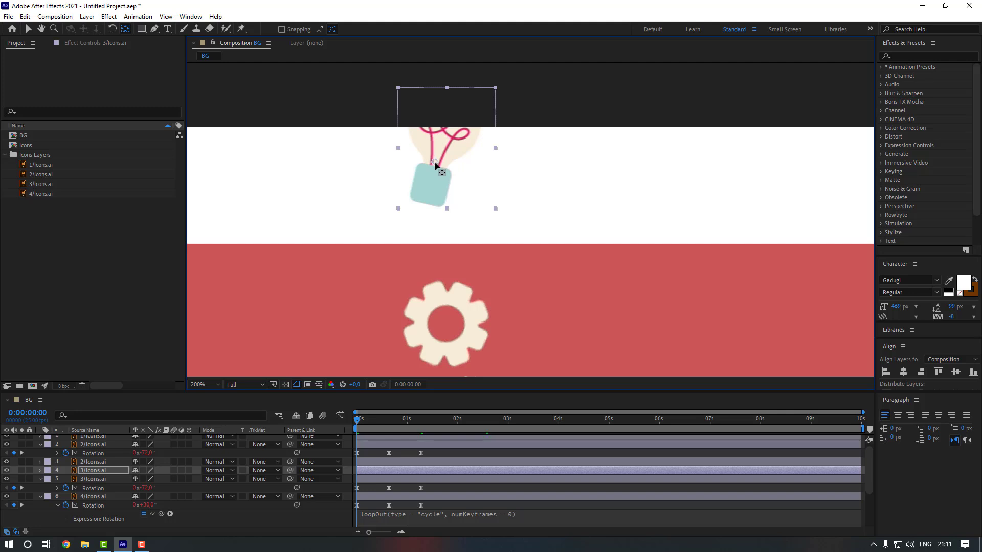
pyautogui.scroll(-4, 450, 286)
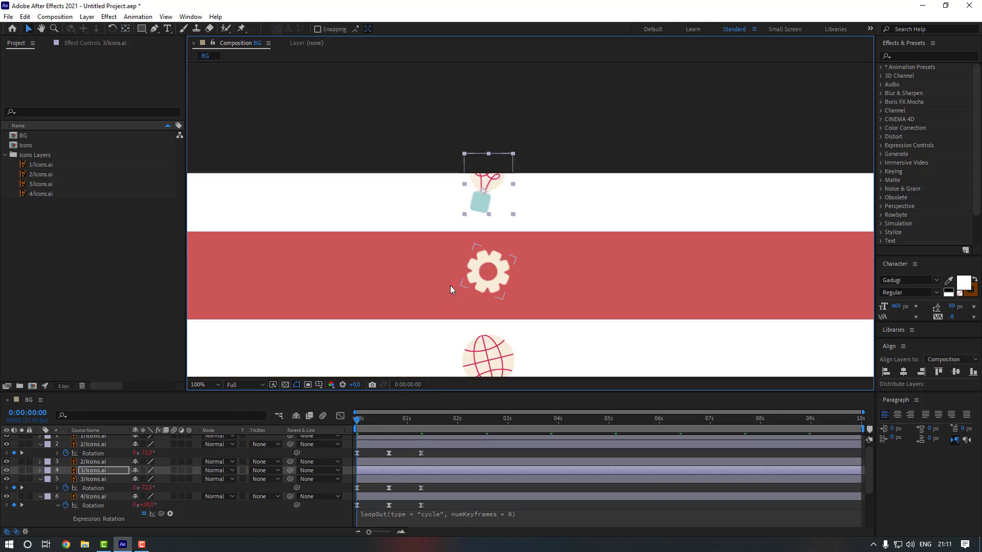
pyautogui.press('v')
# Paste the bottom coin's looping rotation keyframes onto the upper light bulb, the pale gear and the globe at frame 0, and preview the animation.
pyautogui.click(369, 472)
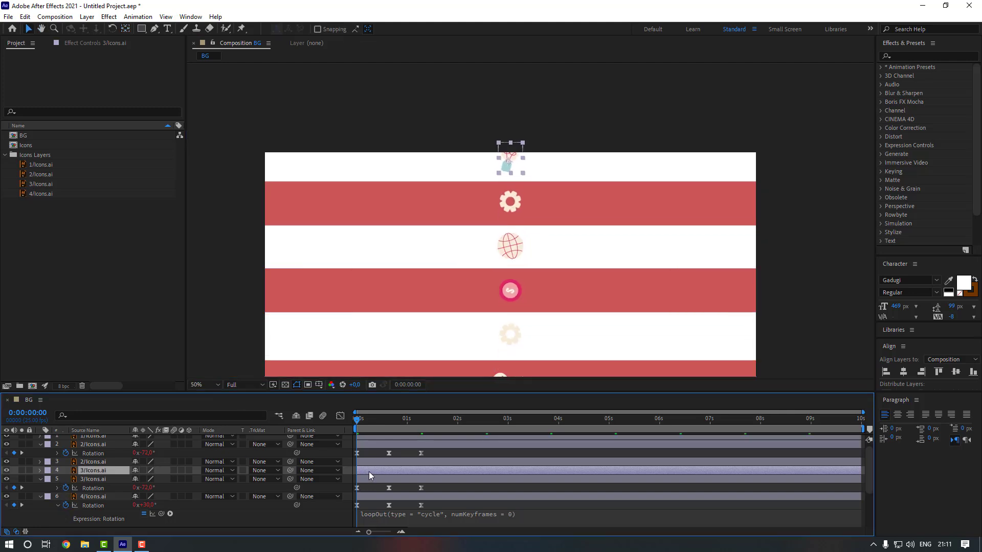
pyautogui.press('u')
pyautogui.click(369, 462)
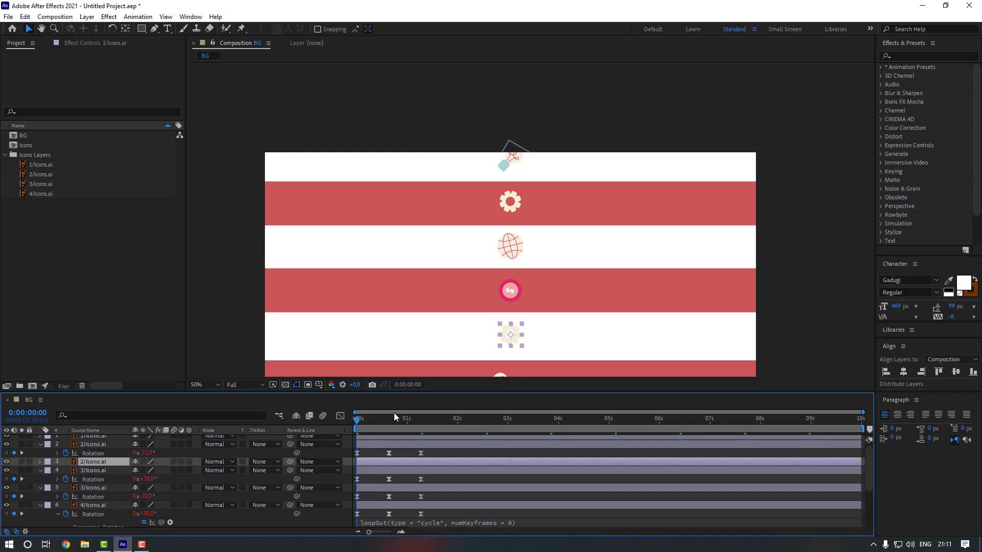
pyautogui.hotkey('ctrl', 'v')
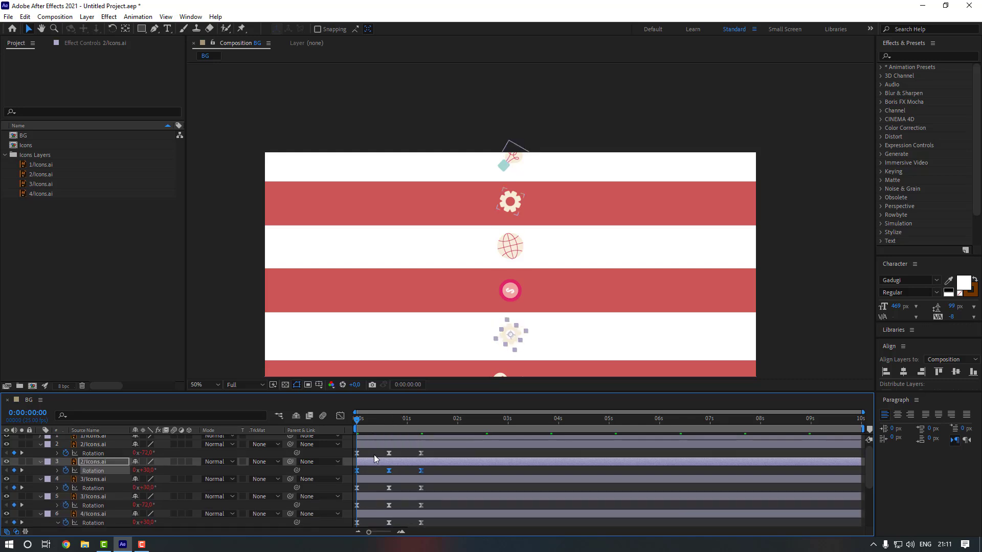
pyautogui.click(372, 441)
pyautogui.scroll(-2, 438, 317)
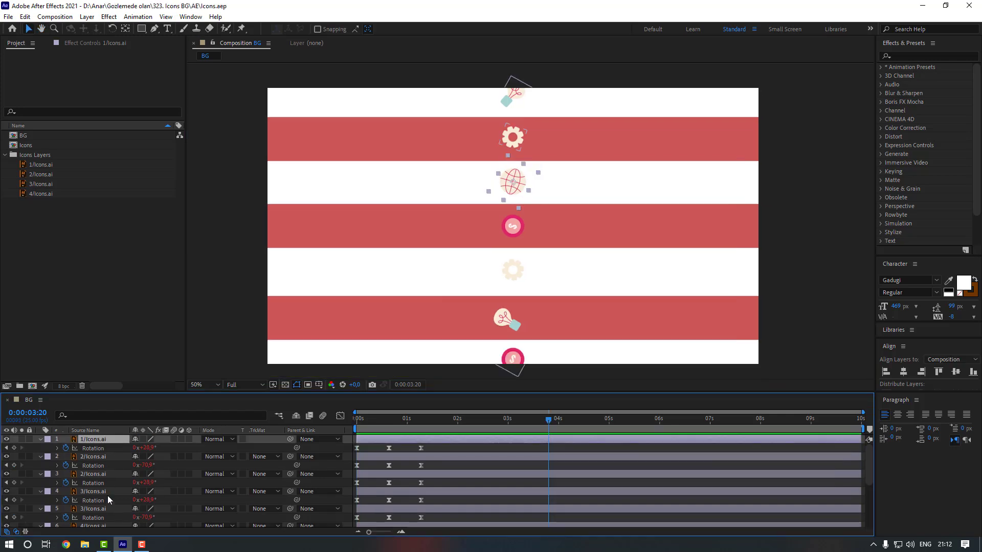
# Select all seven icon layers and pre-compose them into a new composition named Main.
pyautogui.scroll(-4, 106, 497)
pyautogui.keyDown('shift'); pyautogui.click(105, 471); pyautogui.keyUp('shift')
pyautogui.scroll(1, 112, 479)
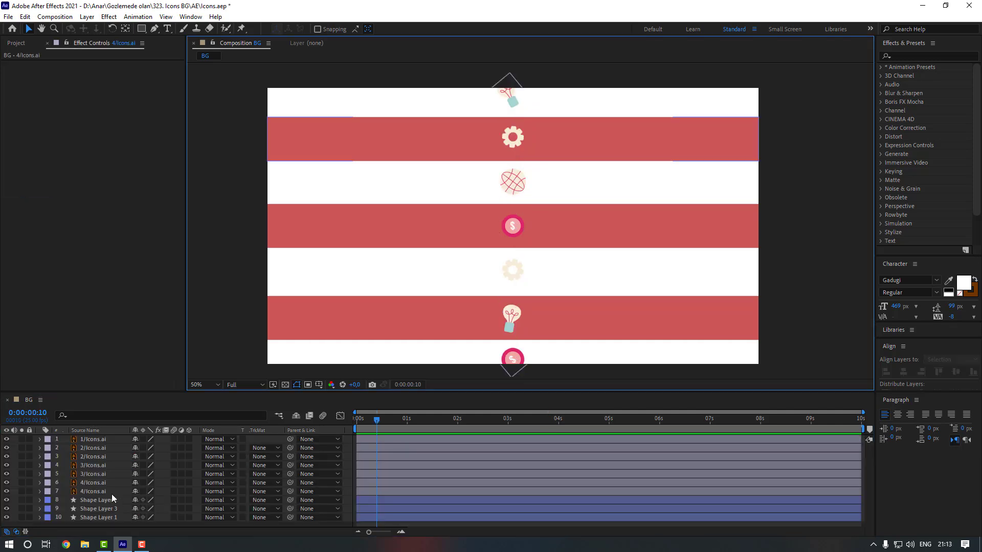
pyautogui.click(108, 492)
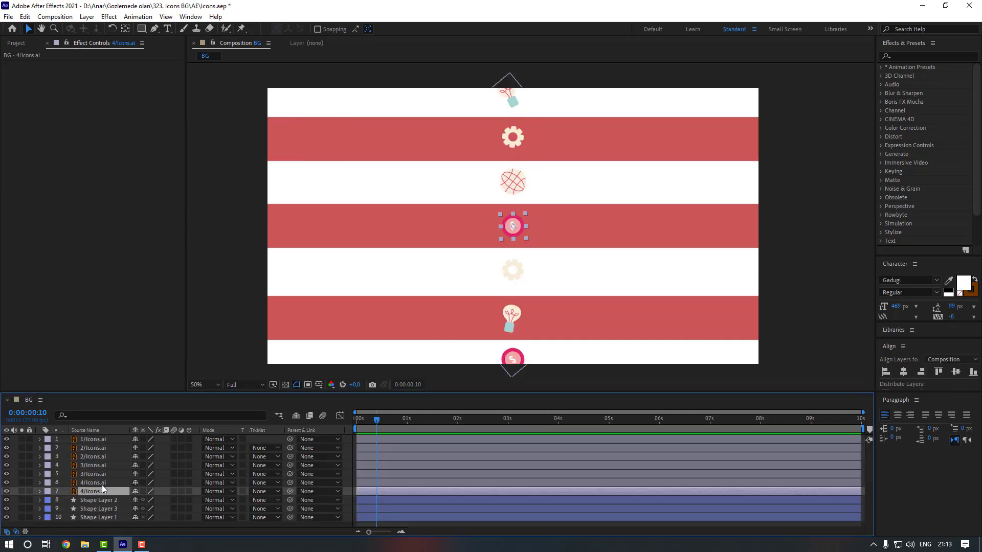
pyautogui.keyDown('shift'); pyautogui.click(99, 440); pyautogui.keyUp('shift')
pyautogui.rightClick(105, 461)
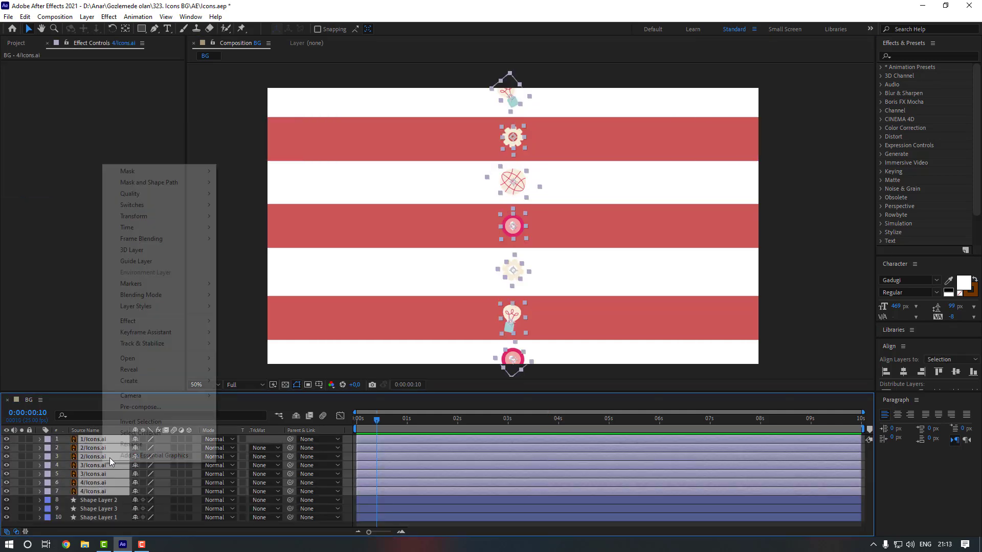
pyautogui.click(157, 409)
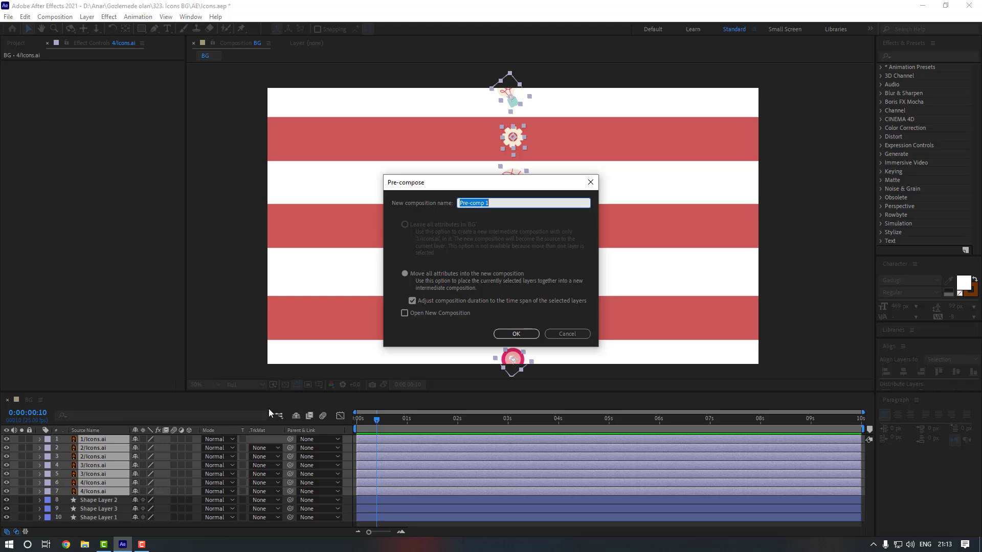
pyautogui.press('Return')
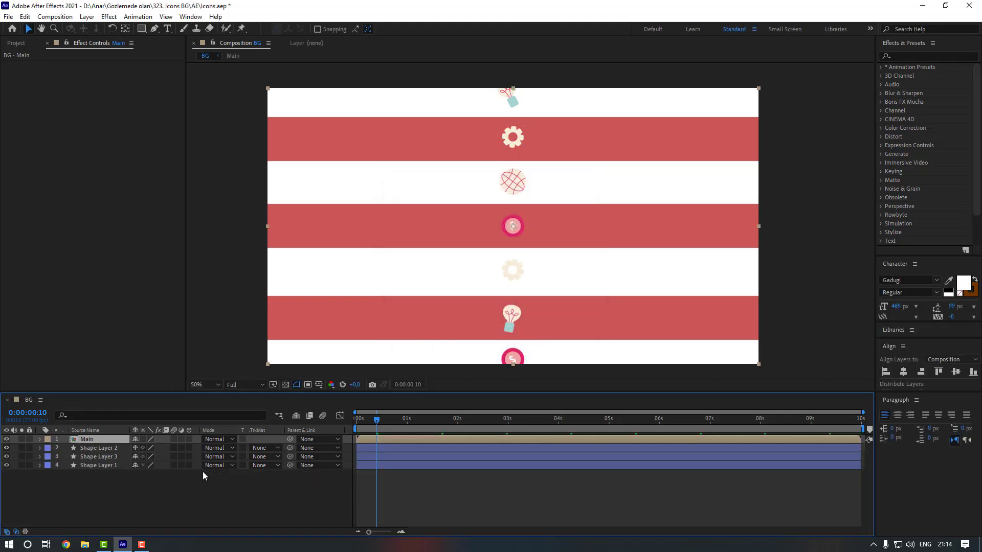
# Duplicate the Main layer and shift the copy right to form a second column of icons beside the first.
pyautogui.hotkey('ctrl', 'd')
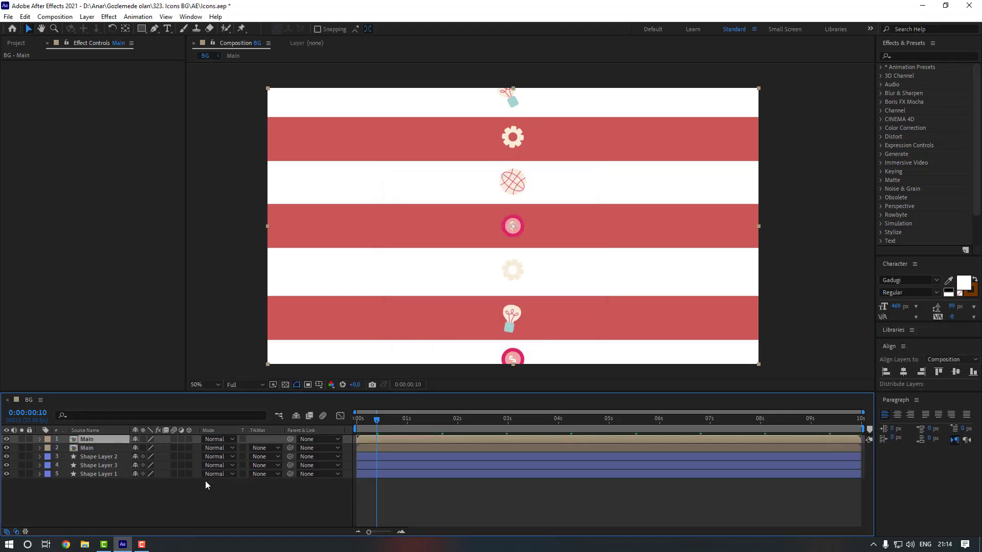
pyautogui.hotkey('shift', 'Right')
pyautogui.hotkey('shift', 'Right')
pyautogui.hotkey('shift', 'Right')
pyautogui.hotkey('shift', 'Right')
pyautogui.hotkey('shift', 'Right')
pyautogui.hotkey('shift', 'Right')
pyautogui.hotkey('shift', 'Right')
pyautogui.hotkey('shift', 'Right')
pyautogui.hotkey('shift', 'Right')
pyautogui.hotkey('shift', 'Right')
pyautogui.hotkey('shift', 'Right')
pyautogui.hotkey('shift', 'Right')
pyautogui.hotkey('shift', 'Right')
pyautogui.hotkey('shift', 'Right')
pyautogui.hotkey('shift', 'Right')
pyautogui.hotkey('shift', 'Right')
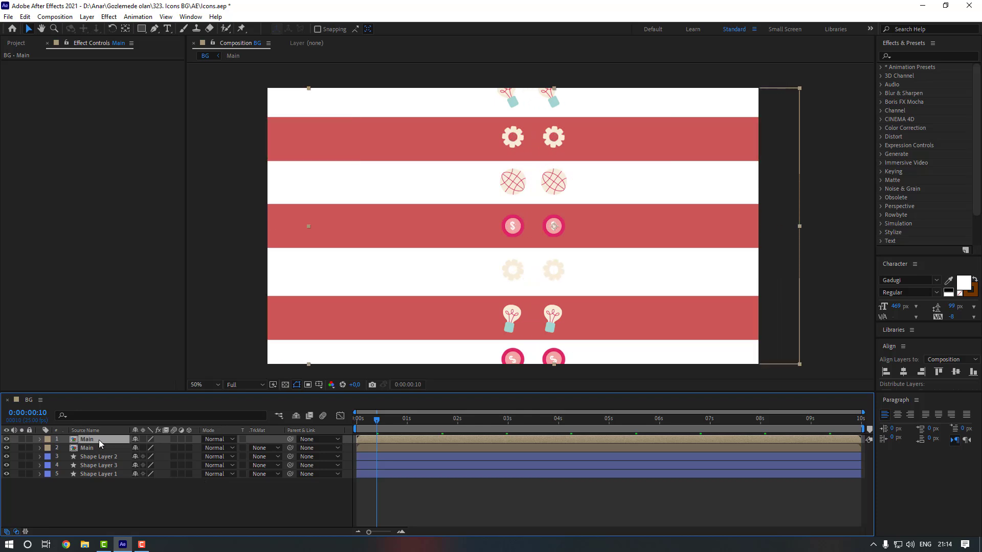
# Duplicate the second Main column and shift the copy right by the same spacing to form a third column.
pyautogui.hotkey('ctrl', 'd')
pyautogui.hotkey('shift', 'Right')
pyautogui.hotkey('shift', 'Right')
pyautogui.hotkey('shift', 'Right')
pyautogui.hotkey('shift', 'Right')
pyautogui.hotkey('shift', 'Right')
pyautogui.hotkey('shift', 'Right')
pyautogui.hotkey('shift', 'Right')
pyautogui.hotkey('shift', 'Right')
pyautogui.hotkey('shift', 'Right')
pyautogui.hotkey('shift', 'Right')
pyautogui.hotkey('shift', 'Right')
pyautogui.hotkey('shift', 'Right')
pyautogui.hotkey('shift', 'Right')
pyautogui.hotkey('shift', 'Right')
pyautogui.hotkey('shift', 'Right')
pyautogui.hotkey('shift', 'Right')
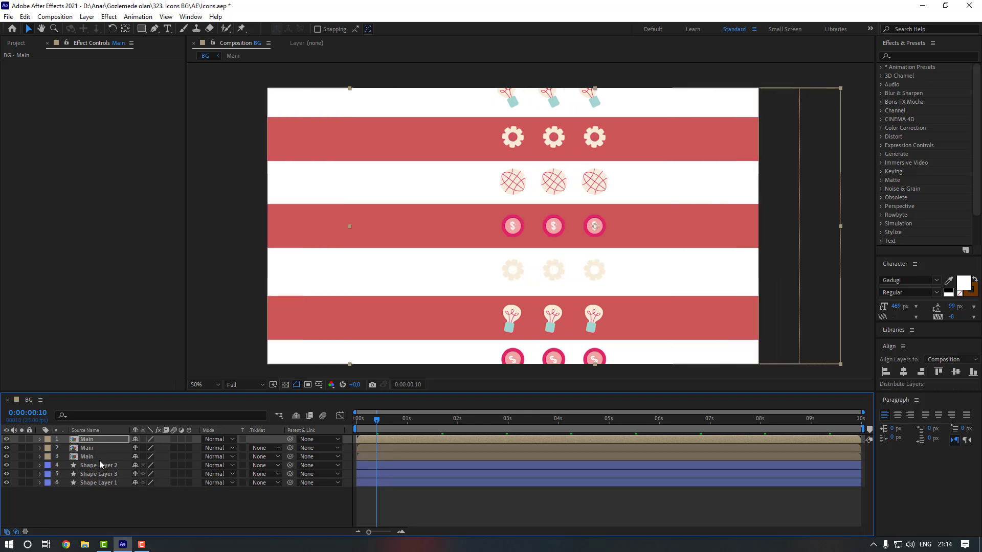
# Duplicate all three Main layers together and shift the copies right to make six evenly spaced icon columns.
pyautogui.keyDown('shift'); pyautogui.click(100, 459); pyautogui.keyUp('shift')
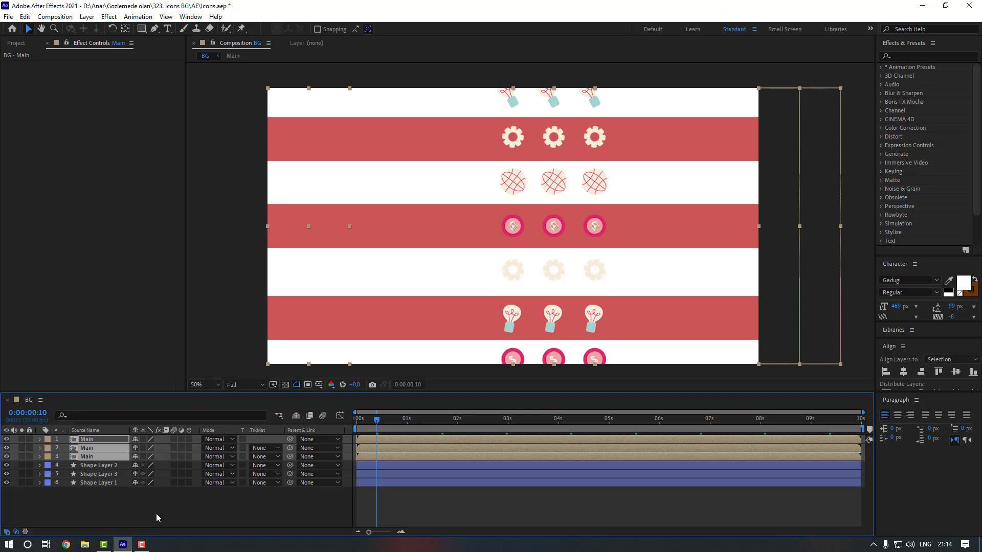
pyautogui.hotkey('ctrl', 'd')
pyautogui.hotkey('shift', 'Right')
pyautogui.hotkey('shift', 'Right')
pyautogui.hotkey('shift', 'Right')
pyautogui.hotkey('shift', 'Right')
pyautogui.hotkey('shift', 'Right')
pyautogui.hotkey('shift', 'Right')
pyautogui.hotkey('shift', 'Right')
pyautogui.hotkey('shift', 'Right')
pyautogui.hotkey('shift', 'Right')
pyautogui.hotkey('shift', 'Right')
pyautogui.hotkey('shift', 'Right')
pyautogui.hotkey('shift', 'Right')
pyautogui.hotkey('shift', 'Right')
pyautogui.hotkey('shift', 'Right')
pyautogui.hotkey('shift', 'Right')
pyautogui.hotkey('shift', 'Right')
pyautogui.hotkey('shift', 'Right')
pyautogui.hotkey('shift', 'Right')
pyautogui.hotkey('shift', 'Right')
pyautogui.hotkey('shift', 'Right')
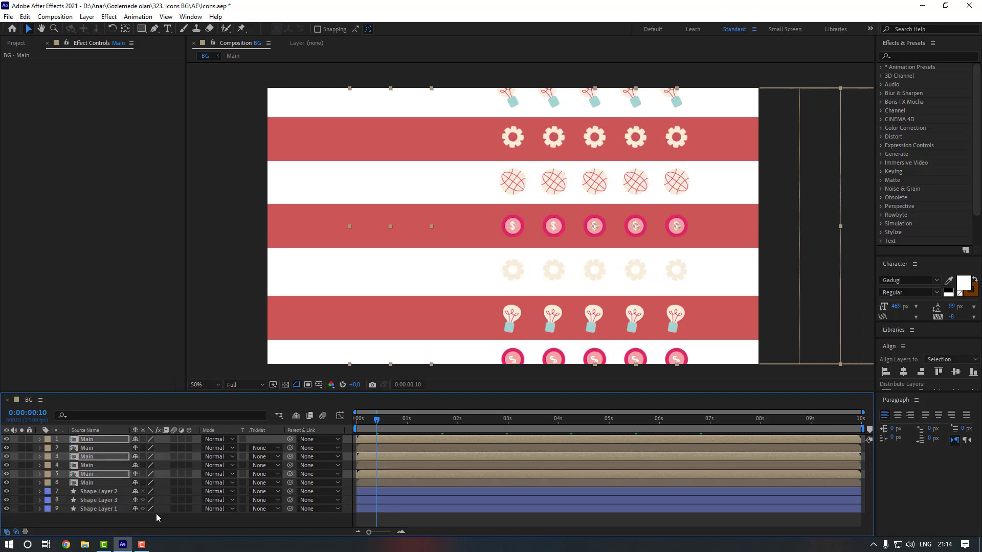
# Duplicate all six Main layers and shift the copies left, keeping the column spacing, until icons reach the frame's left edge.
pyautogui.click(97, 483)
pyautogui.keyDown('shift'); pyautogui.click(93, 441); pyautogui.keyUp('shift')
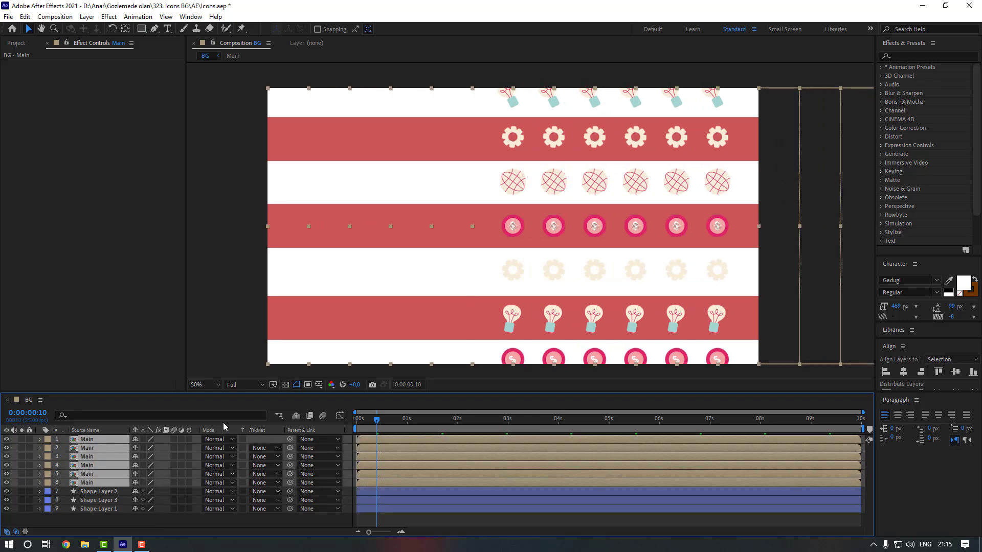
pyautogui.hotkey('ctrl', 'd')
pyautogui.hotkey('shift', 'Left')
pyautogui.hotkey('shift', 'Left')
pyautogui.hotkey('shift', 'Left')
pyautogui.hotkey('shift', 'Left')
pyautogui.hotkey('shift', 'Left')
pyautogui.hotkey('shift', 'Left')
pyautogui.hotkey('shift', 'Left')
pyautogui.hotkey('shift', 'Left')
pyautogui.hotkey('shift', 'Left')
pyautogui.hotkey('shift', 'Left')
pyautogui.hotkey('shift', 'Left')
pyautogui.hotkey('shift', 'Left')
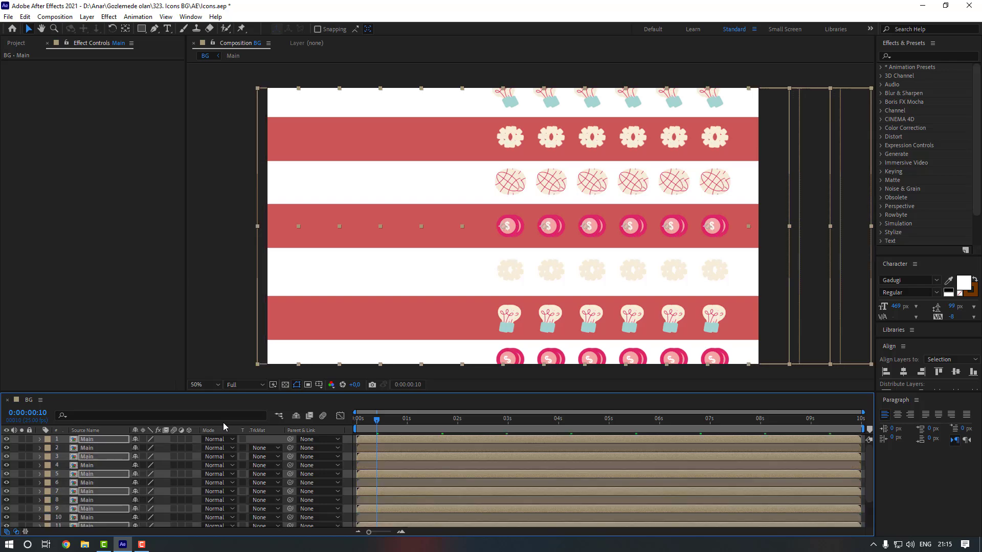
pyautogui.hotkey('shift', 'Left')
pyautogui.hotkey('shift', 'Left')
pyautogui.hotkey('shift', 'Left')
pyautogui.hotkey('shift', 'Left')
pyautogui.hotkey('shift', 'Left')
pyautogui.hotkey('shift', 'Left')
pyautogui.hotkey('shift', 'Left')
pyautogui.hotkey('shift', 'Left')
pyautogui.hotkey('shift', 'Left')
pyautogui.hotkey('shift', 'Left')
pyautogui.hotkey('shift', 'Left')
pyautogui.hotkey('shift', 'Left')
pyautogui.hotkey('shift', 'Left')
pyautogui.hotkey('shift', 'Left')
pyautogui.hotkey('shift', 'Left')
pyautogui.hotkey('shift', 'Left')
pyautogui.hotkey('shift', 'Left')
pyautogui.hotkey('shift', 'Left')
pyautogui.hotkey('shift', 'Left')
pyautogui.hotkey('shift', 'Left')
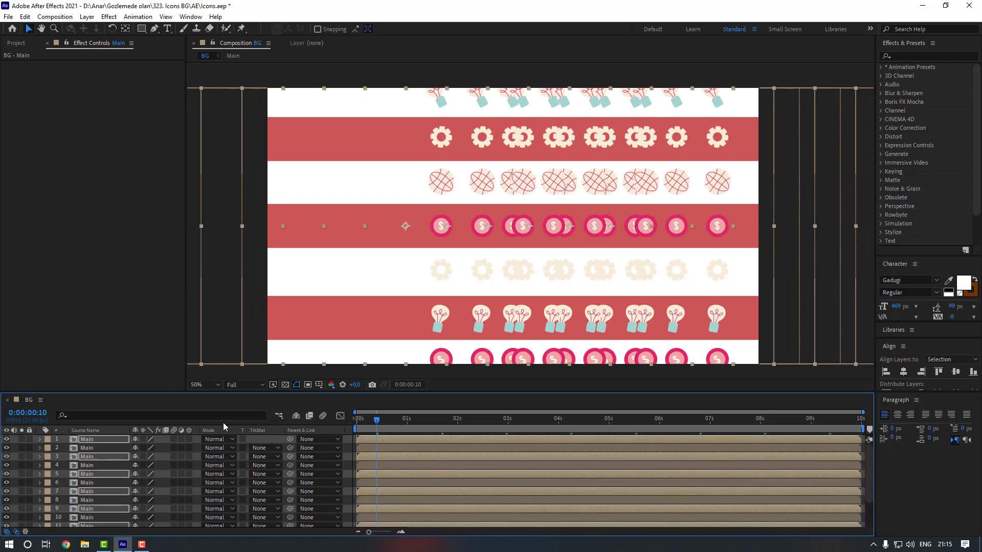
pyautogui.hotkey('shift', 'Left')
pyautogui.hotkey('shift', 'Left')
pyautogui.hotkey('shift', 'Left')
pyautogui.hotkey('shift', 'Left')
pyautogui.hotkey('shift', 'Left')
pyautogui.hotkey('shift', 'Left')
pyautogui.hotkey('shift', 'Left')
pyautogui.hotkey('shift', 'Left')
pyautogui.hotkey('shift', 'Left')
pyautogui.hotkey('shift', 'Left')
pyautogui.hotkey('shift', 'Left')
pyautogui.hotkey('shift', 'Left')
pyautogui.hotkey('shift', 'Left')
pyautogui.hotkey('shift', 'Left')
pyautogui.hotkey('shift', 'Left')
pyautogui.hotkey('shift', 'Left')
pyautogui.hotkey('shift', 'Left')
pyautogui.hotkey('shift', 'Left')
pyautogui.hotkey('shift', 'Left')
pyautogui.hotkey('shift', 'Left')
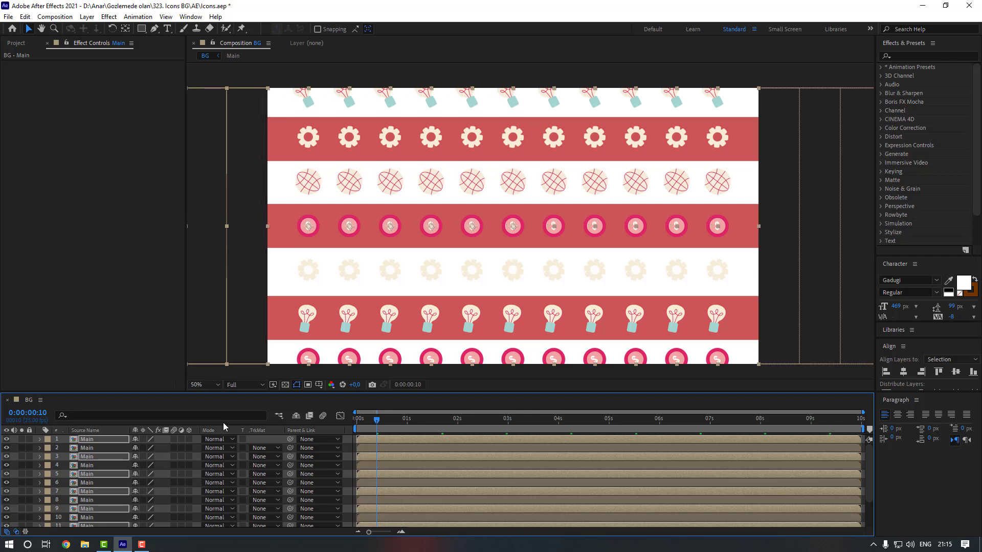
pyautogui.hotkey('shift', 'Left')
pyautogui.hotkey('shift', 'Left')
pyautogui.hotkey('shift', 'Left')
pyautogui.hotkey('shift', 'Left')
pyautogui.hotkey('shift', 'Left')
pyautogui.hotkey('shift', 'Left')
pyautogui.click(223, 373)
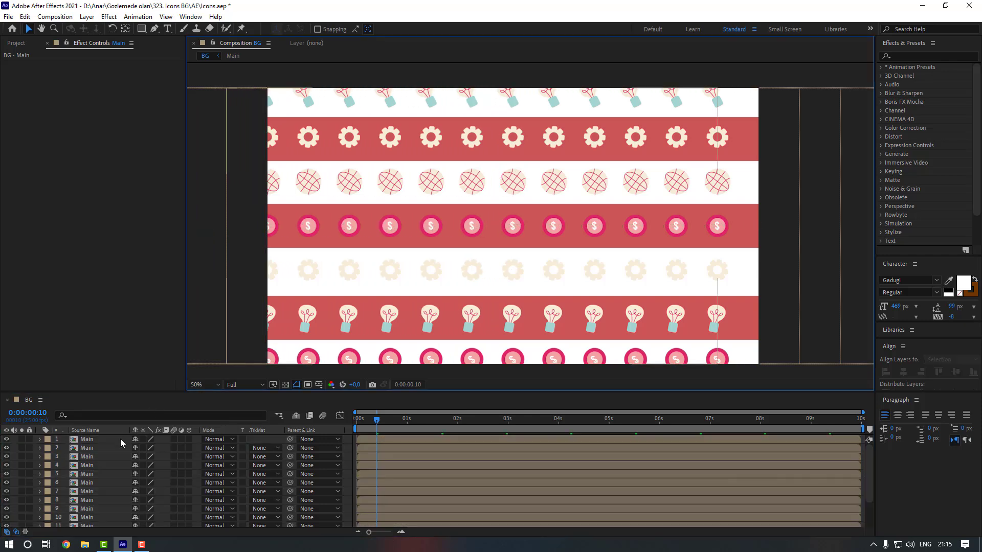
# Duplicate the rightmost Main column and shift the copy right by the same spacing so icons reach the frame's right edge.
pyautogui.click(721, 226)
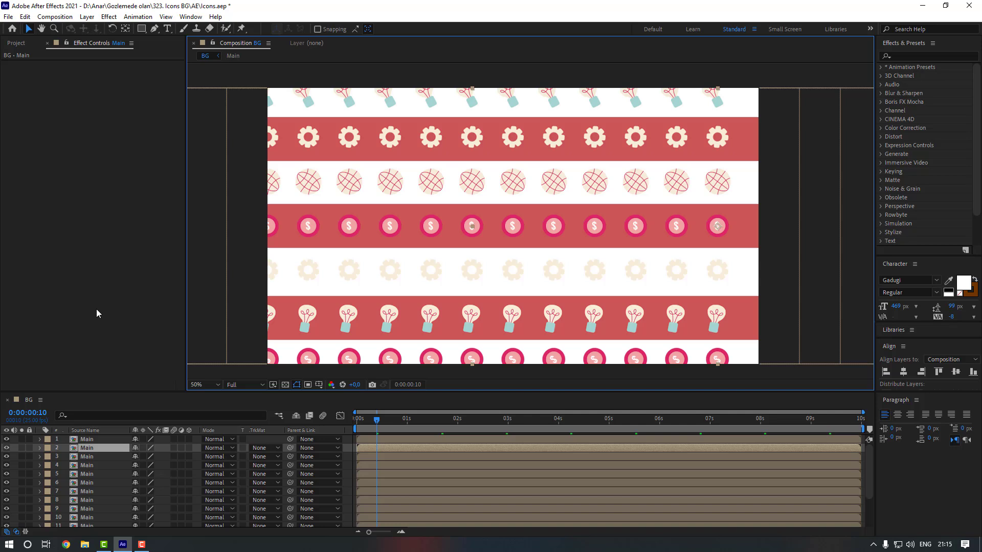
pyautogui.hotkey('shift', 'Right')
pyautogui.hotkey('shift', 'Right')
pyautogui.hotkey('shift', 'Right')
pyautogui.hotkey('shift', 'Right')
pyautogui.hotkey('shift', 'Right')
pyautogui.hotkey('shift', 'Right')
pyautogui.hotkey('shift', 'Right')
pyautogui.hotkey('shift', 'Right')
pyautogui.hotkey('shift', 'Right')
pyautogui.hotkey('shift', 'Right')
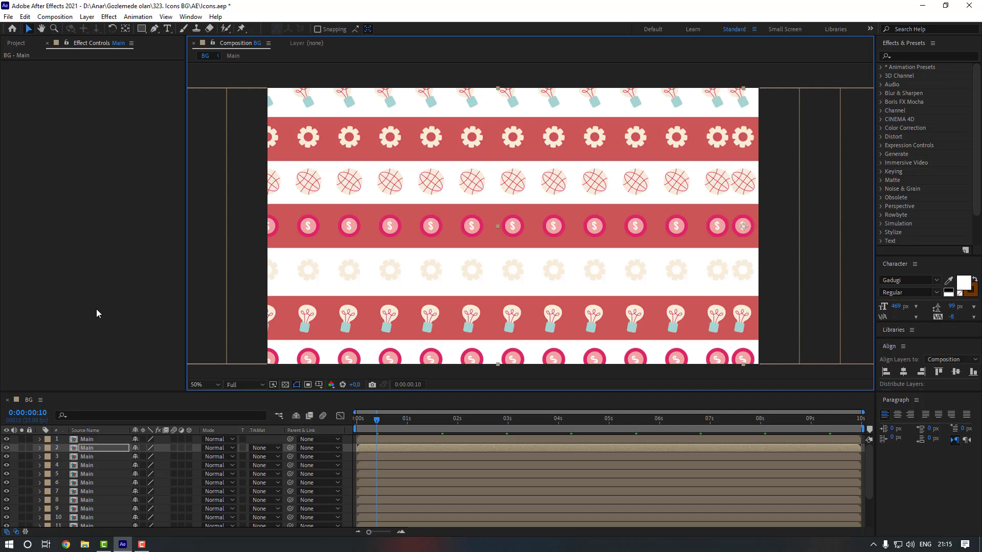
pyautogui.hotkey('shift', 'Right')
pyautogui.hotkey('shift', 'Right')
pyautogui.hotkey('shift', 'Right')
pyautogui.hotkey('shift', 'Right')
pyautogui.hotkey('shift', 'Right')
pyautogui.hotkey('shift', 'Right')
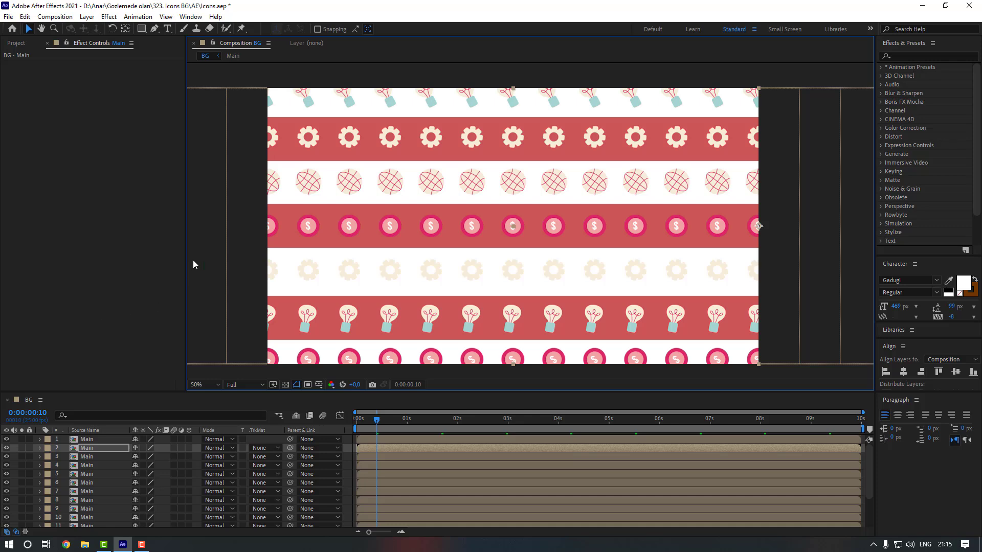
# Pre-compose all 13 Main layers into a new composition named 1, moving all attributes into it.
pyautogui.press(',')
pyautogui.press(',')
pyautogui.click(103, 440)
pyautogui.scroll(-3, 105, 477)
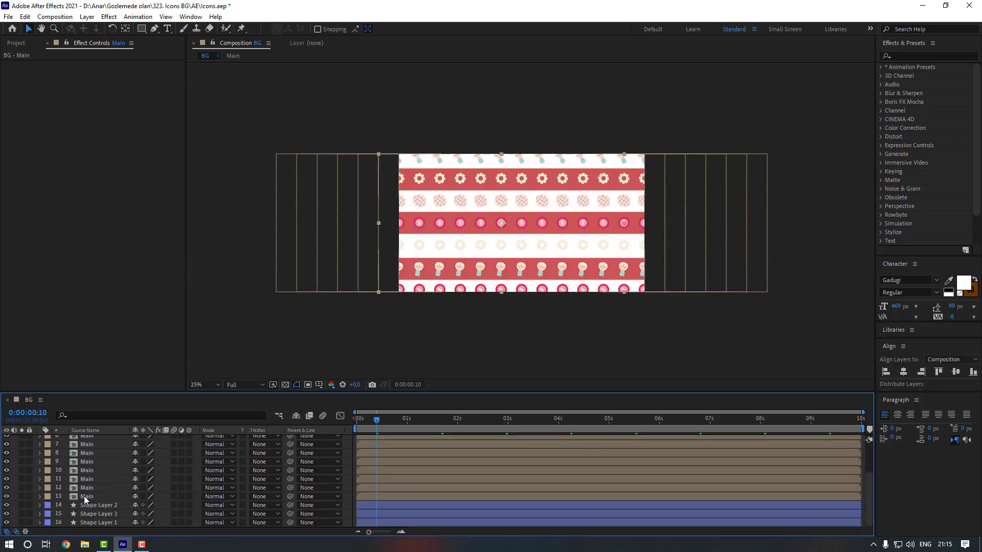
pyautogui.keyDown('shift'); pyautogui.click(84, 496); pyautogui.keyUp('shift')
pyautogui.rightClick(95, 481)
pyautogui.click(133, 425)
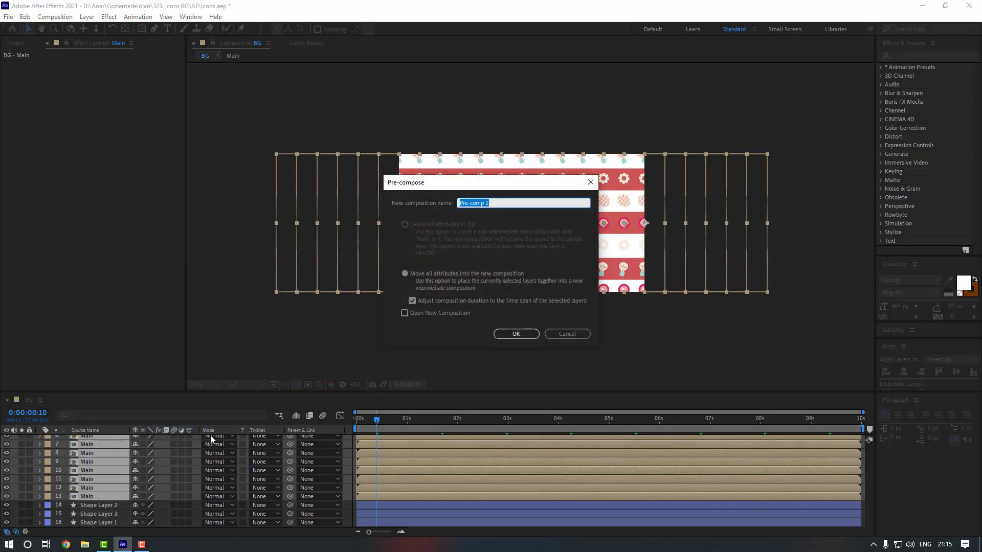
pyautogui.press('Return')
pyautogui.press('.')
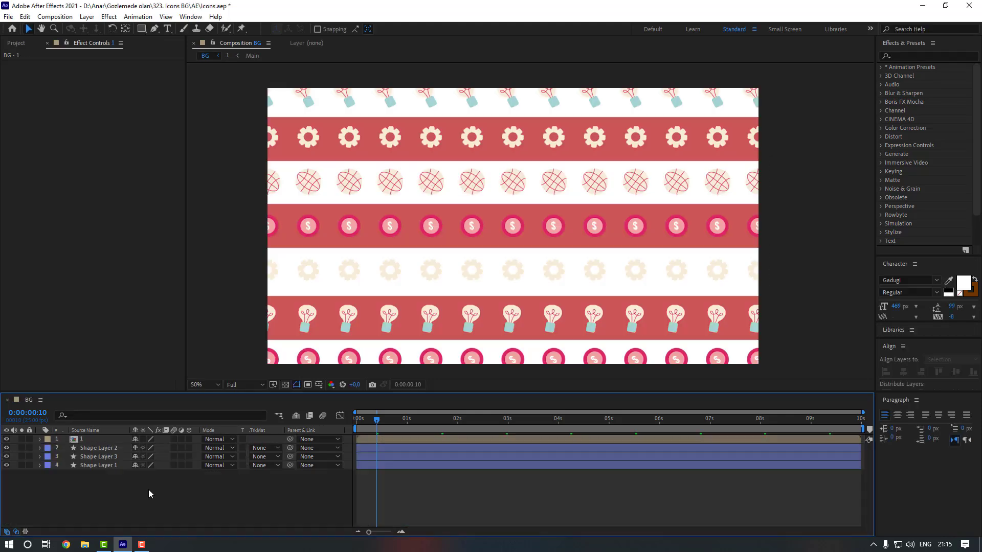
# Make the precomp 1 layer and all three stripe shape layers 3D.
pyautogui.click(96, 466)
pyautogui.keyDown('shift'); pyautogui.click(98, 439); pyautogui.keyUp('shift')
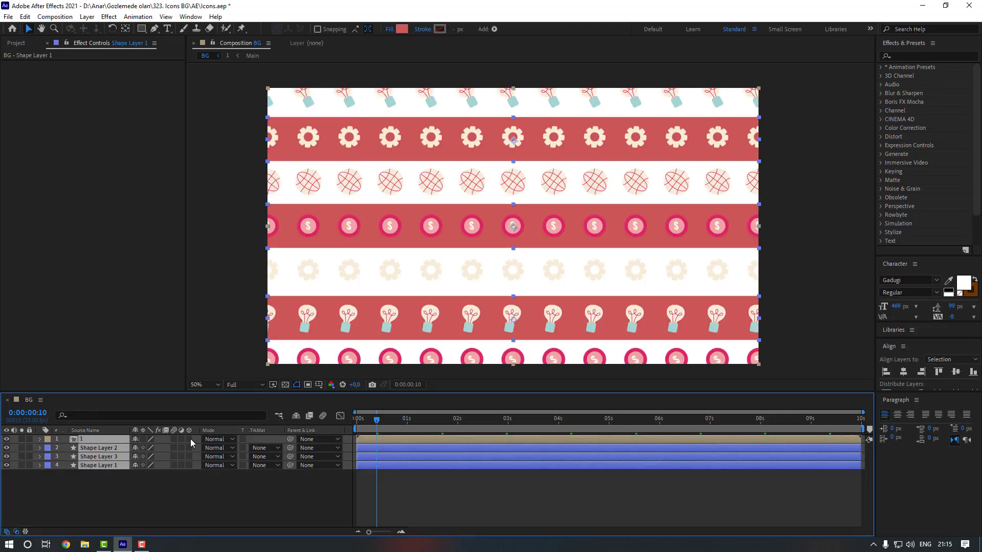
pyautogui.click(189, 440)
# Parent precomp 1 and Shape Layer 3 to Shape Layer 1, and Shape Layer 2 to Shape Layer 3.
pyautogui.click(96, 440)
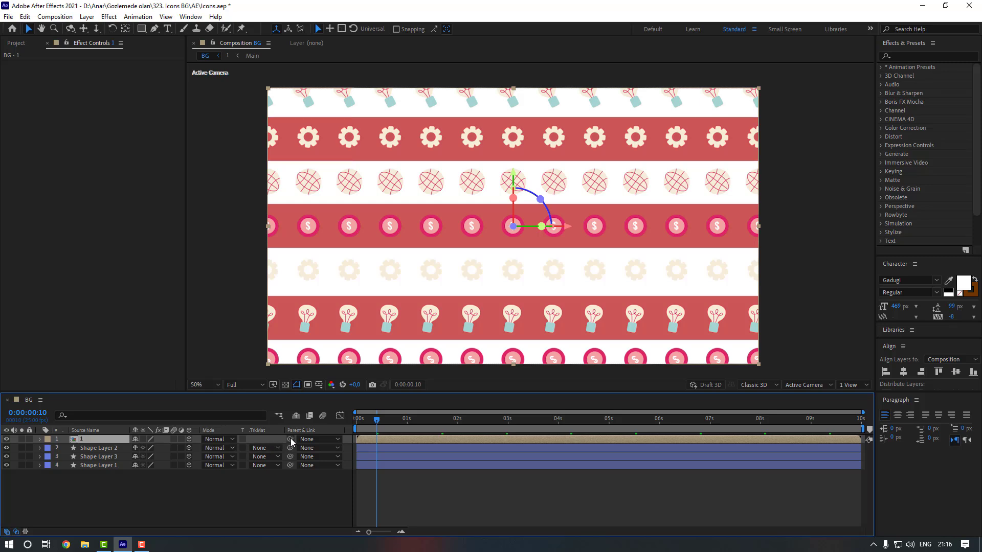
pyautogui.moveTo(290, 440); pyautogui.dragTo(102, 456)
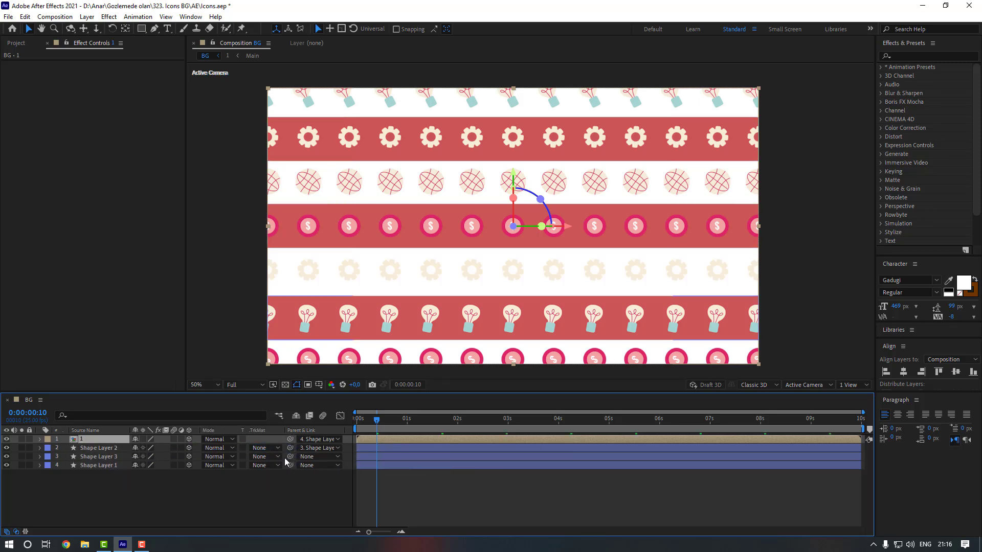
pyautogui.moveTo(290, 456); pyautogui.dragTo(113, 465)
pyautogui.click(130, 485)
# Tilt Shape Layer 1 in 3D through its orientation, scale it to 166%, and preview from the first frame.
pyautogui.click(110, 466)
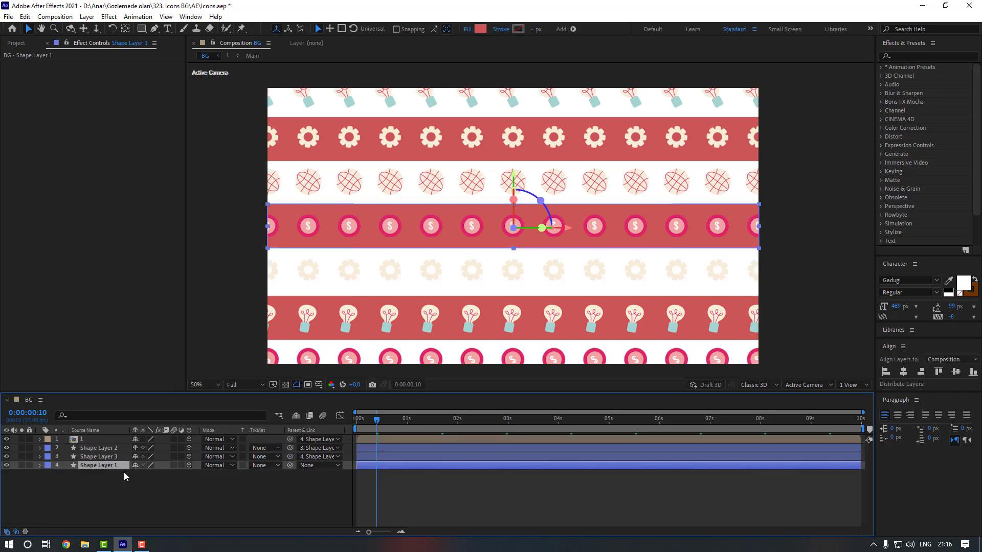
pyautogui.press('r')
pyautogui.moveTo(158, 473); pyautogui.dragTo(193, 475)
pyautogui.press('s')
pyautogui.click(249, 521)
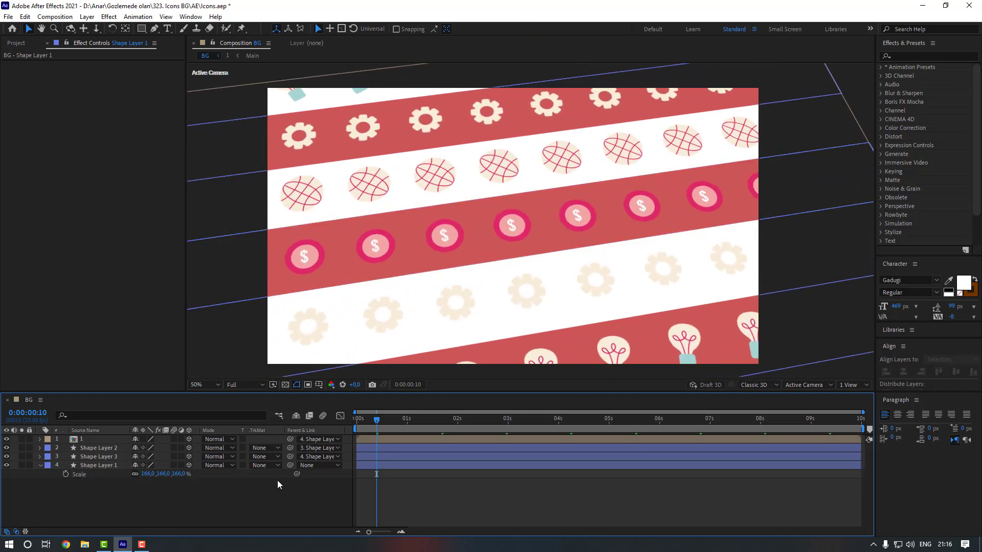
pyautogui.press('Home')
pyautogui.press('space')
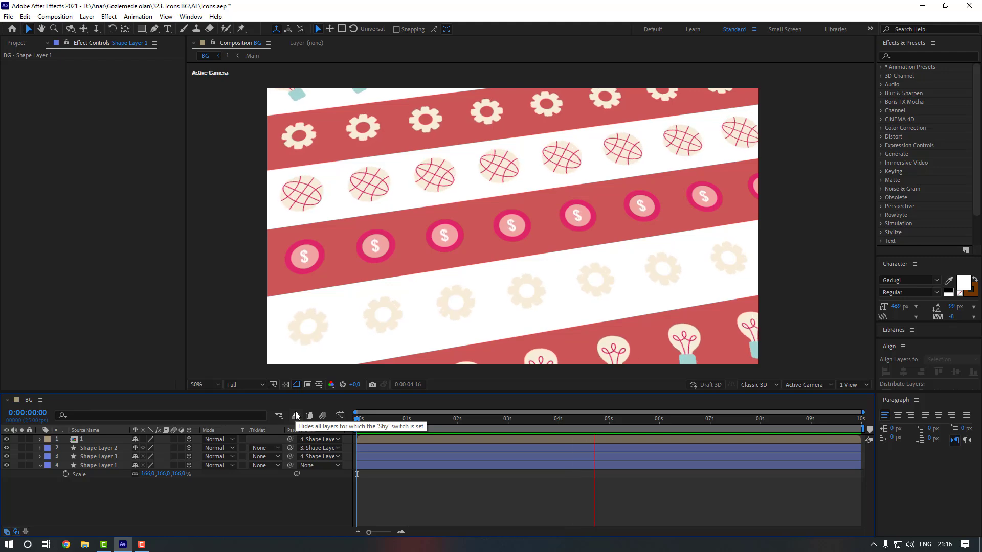
# Set Shape Layer 1's orientation to 330°, 342°, 341° and shift the icon precomp slightly right and up.
pyautogui.click(98, 465)
pyautogui.press('r')
pyautogui.moveTo(156, 479)
pyautogui.mouseDown()
pyautogui.moveTo(147, 474)
pyautogui.moveTo(166, 475)
pyautogui.mouseUp()
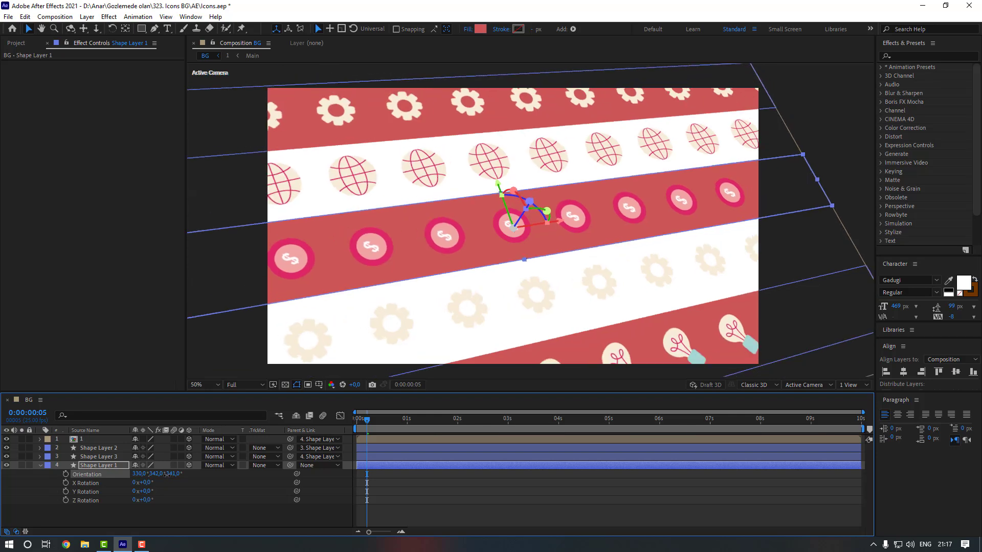
pyautogui.moveTo(402, 288); pyautogui.dragTo(425, 277)
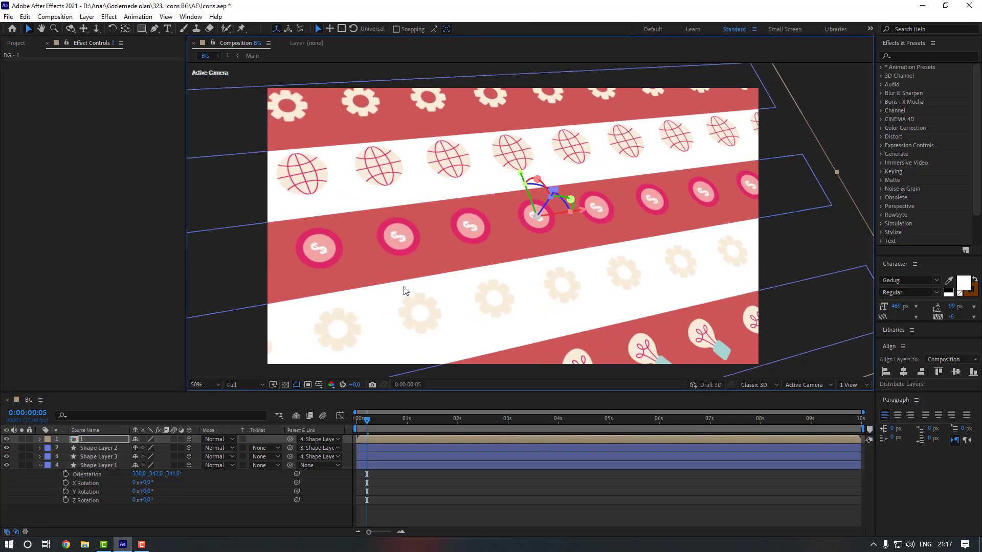
# Set Shape Layer 1's scale to 151% and preview the composition.
pyautogui.click(113, 468)
pyautogui.press('s')
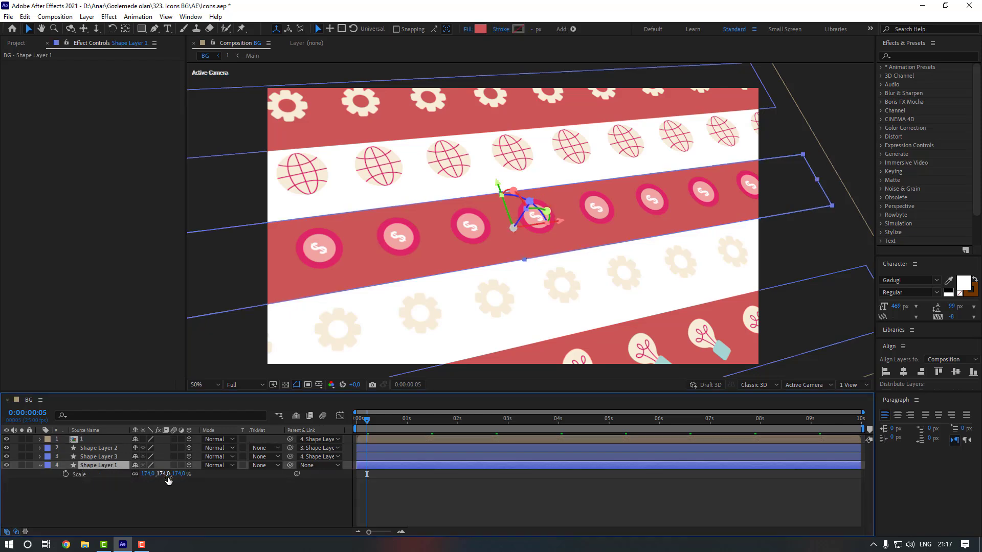
pyautogui.moveTo(168, 481); pyautogui.dragTo(149, 479)
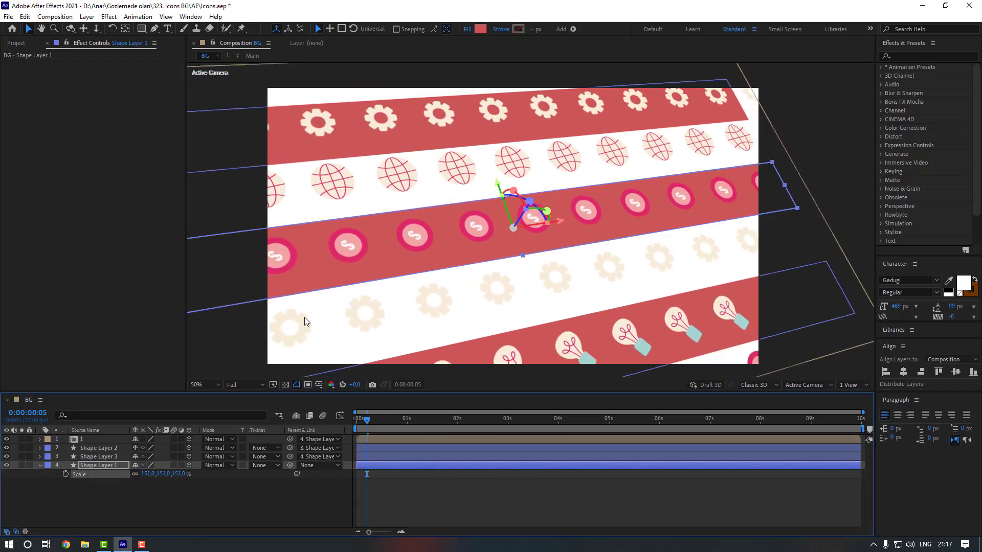
pyautogui.press('space')
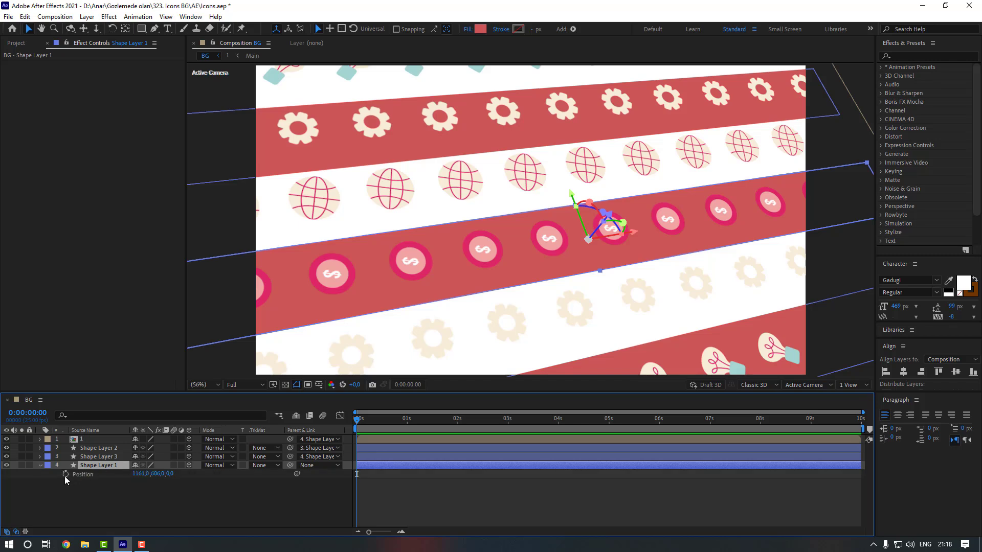
# Add a Position keyframe to Shape Layer 1 at the first frame and set it to 1155, 623, 0.
pyautogui.click(65, 475)
pyautogui.scroll(-3, 483, 290)
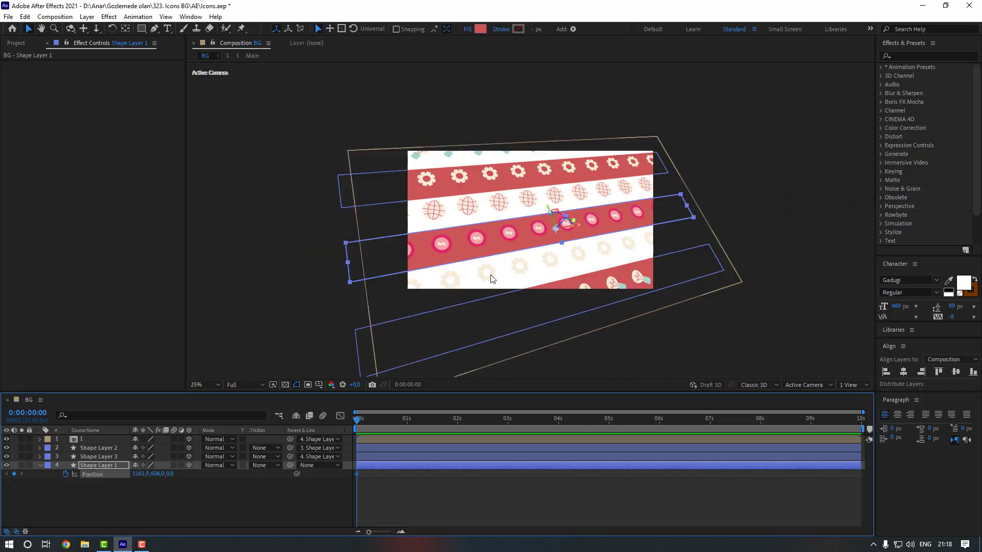
pyautogui.moveTo(141, 474); pyautogui.dragTo(170, 473)
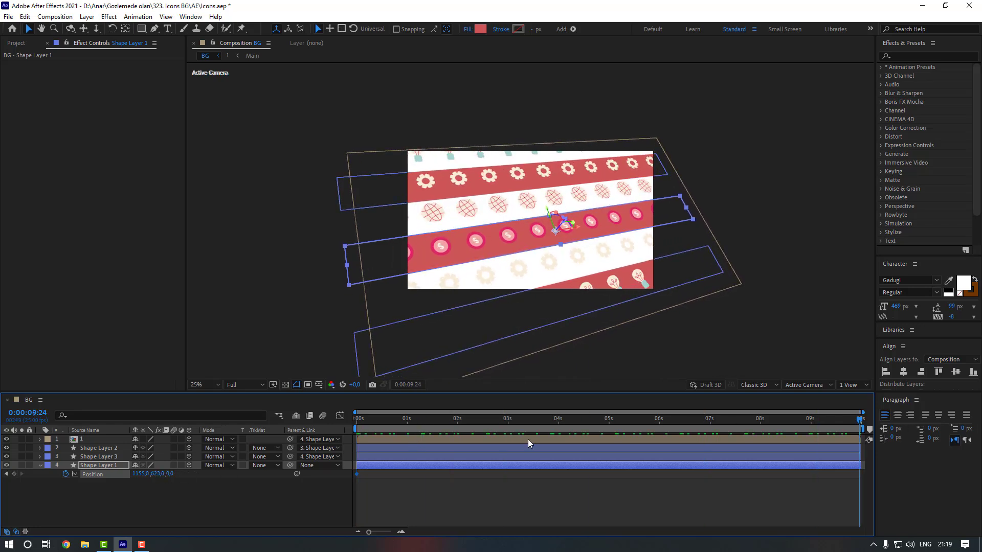
# Add an end Position keyframe of 1322, 399, 0 to Shape Layer 1 at 0:00:09:24.
pyautogui.moveTo(139, 473); pyautogui.dragTo(303, 457)
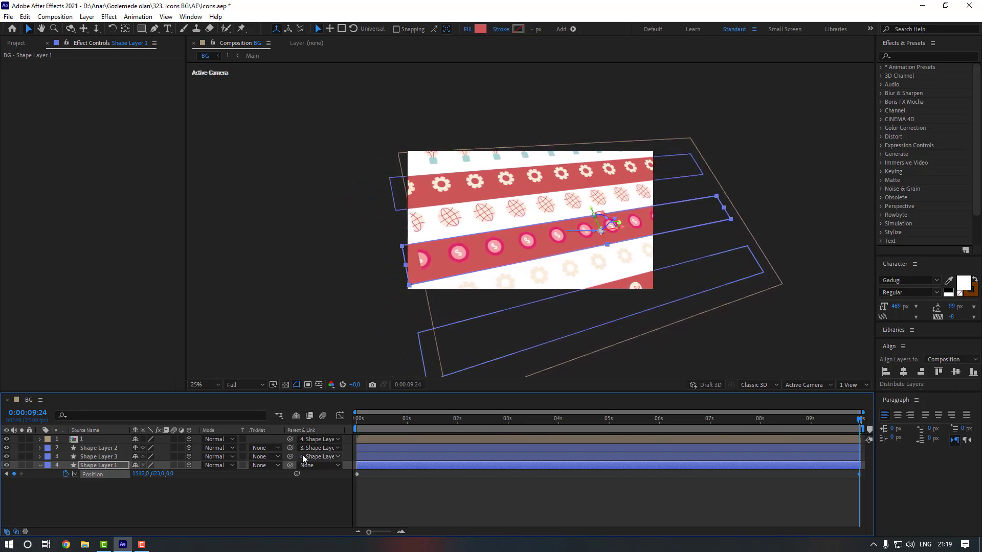
pyautogui.moveTo(156, 474); pyautogui.dragTo(10, 476)
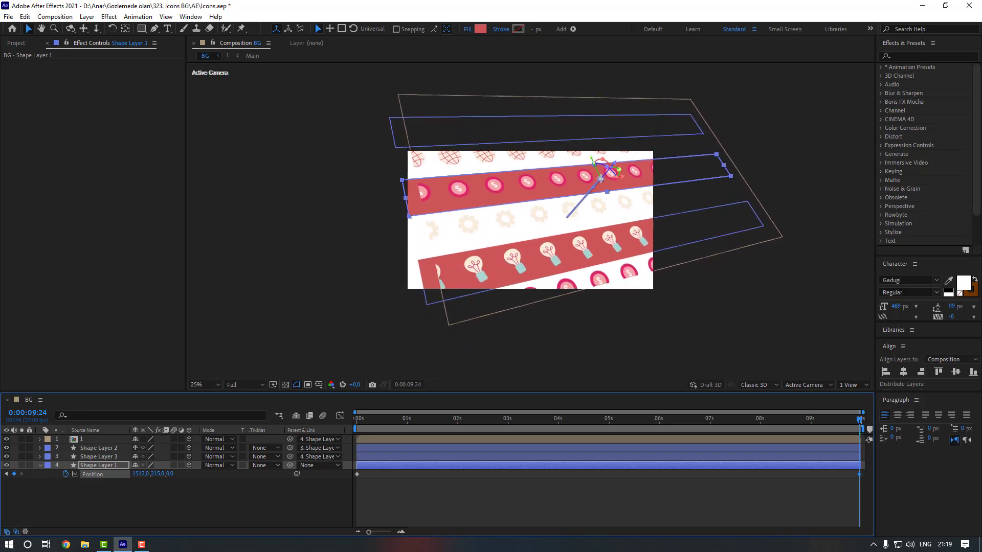
pyautogui.moveTo(146, 476); pyautogui.dragTo(44, 480)
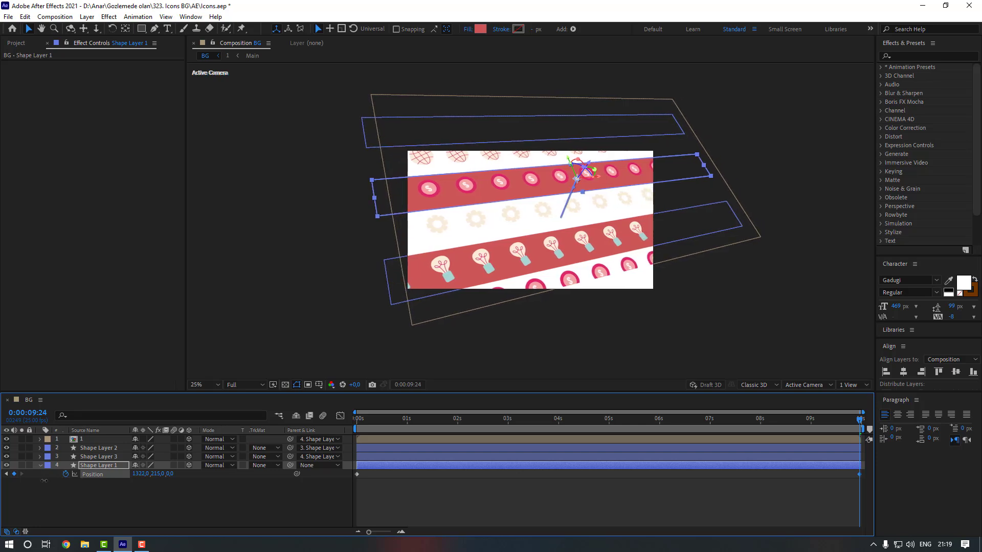
pyautogui.moveTo(154, 473); pyautogui.dragTo(208, 475)
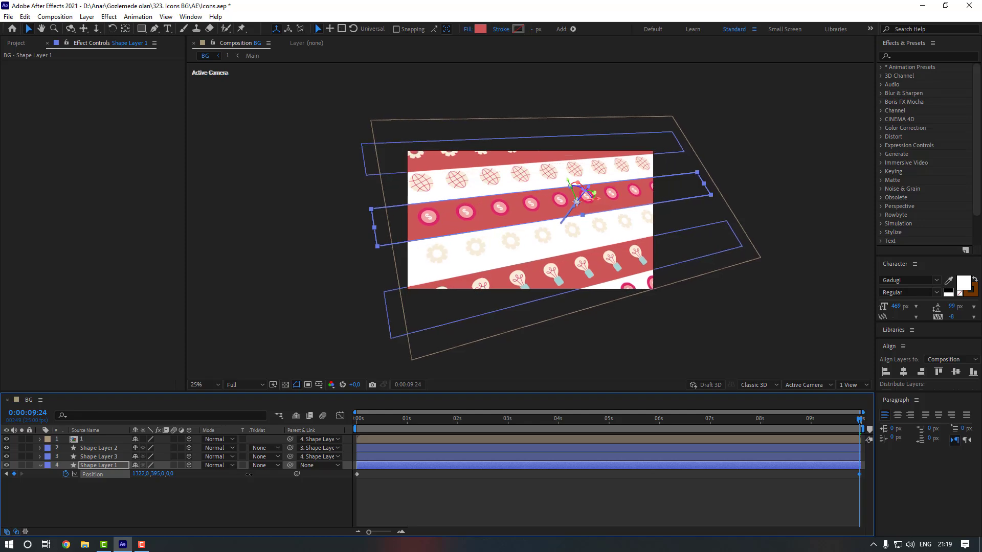
pyautogui.click(511, 509)
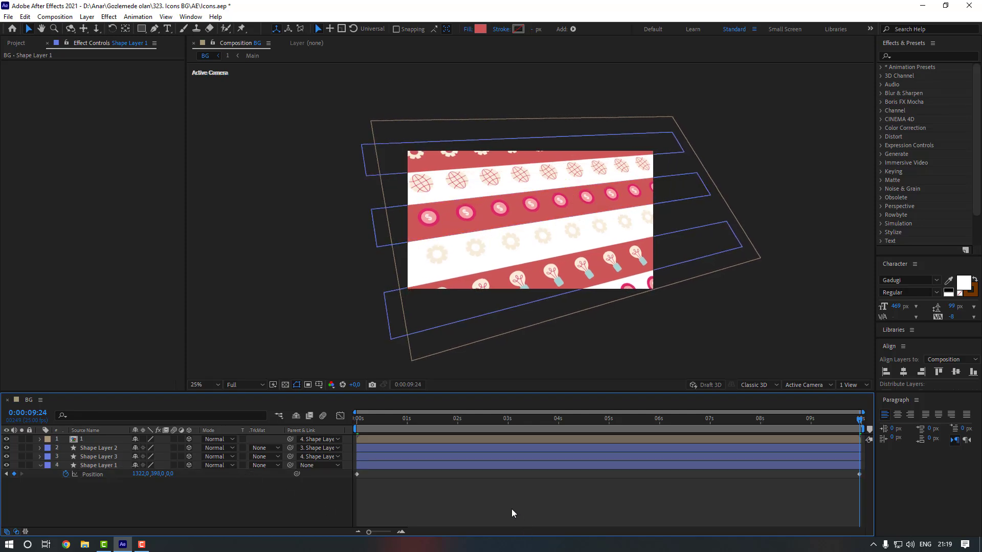
# Fit the BG composition in the viewer and preview the position animation from the first frame.
pyautogui.click(205, 385)
pyautogui.click(220, 217)
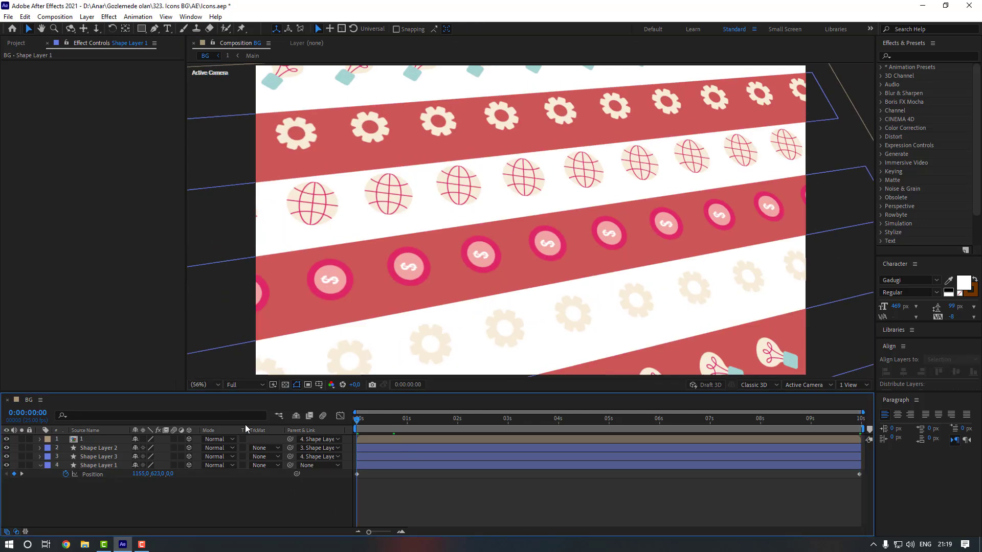
pyautogui.press('space')
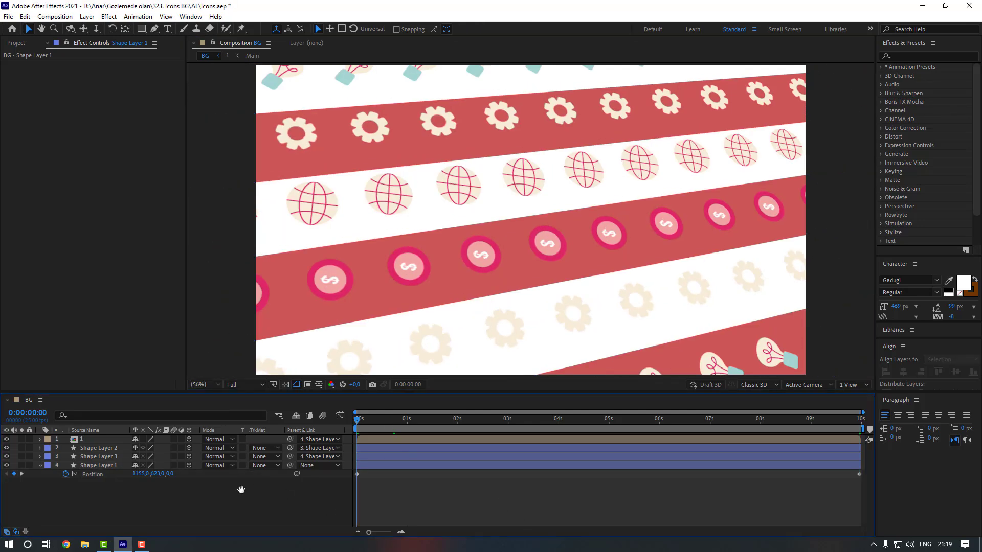